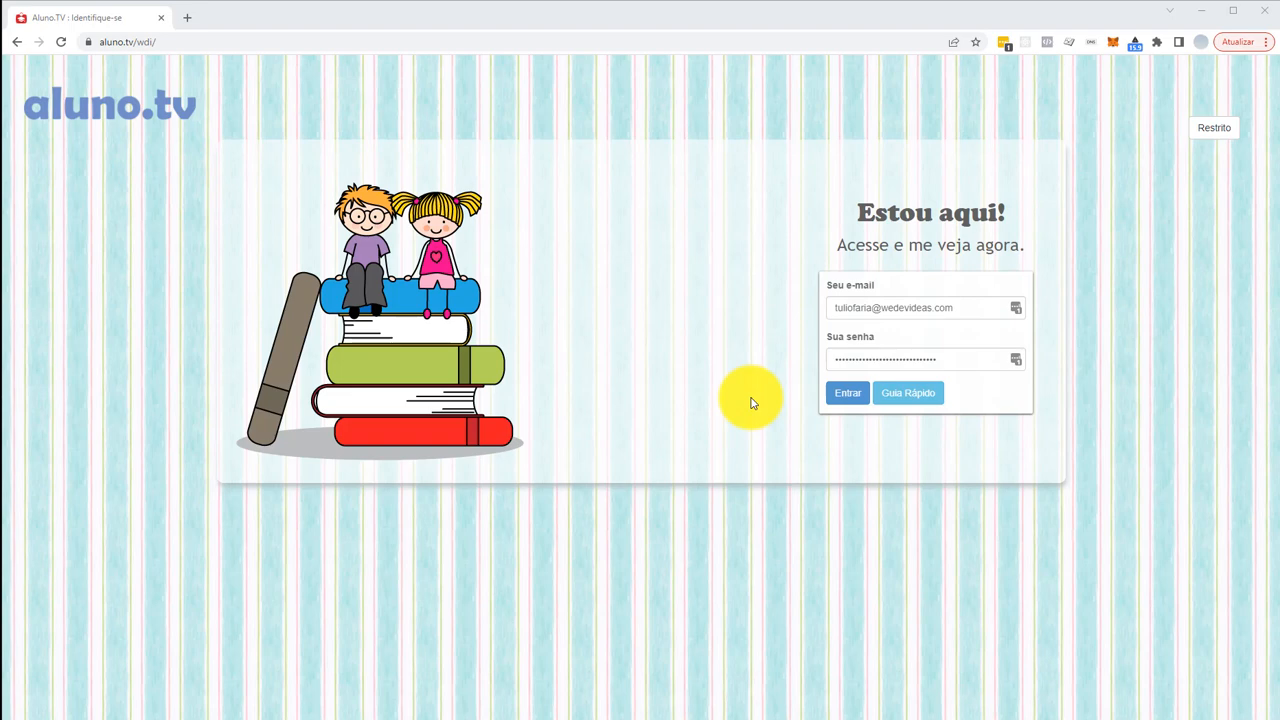
- Go to the Restrito 'Área administrativa' login page from the aluno.tv site
left_click(1214, 130)
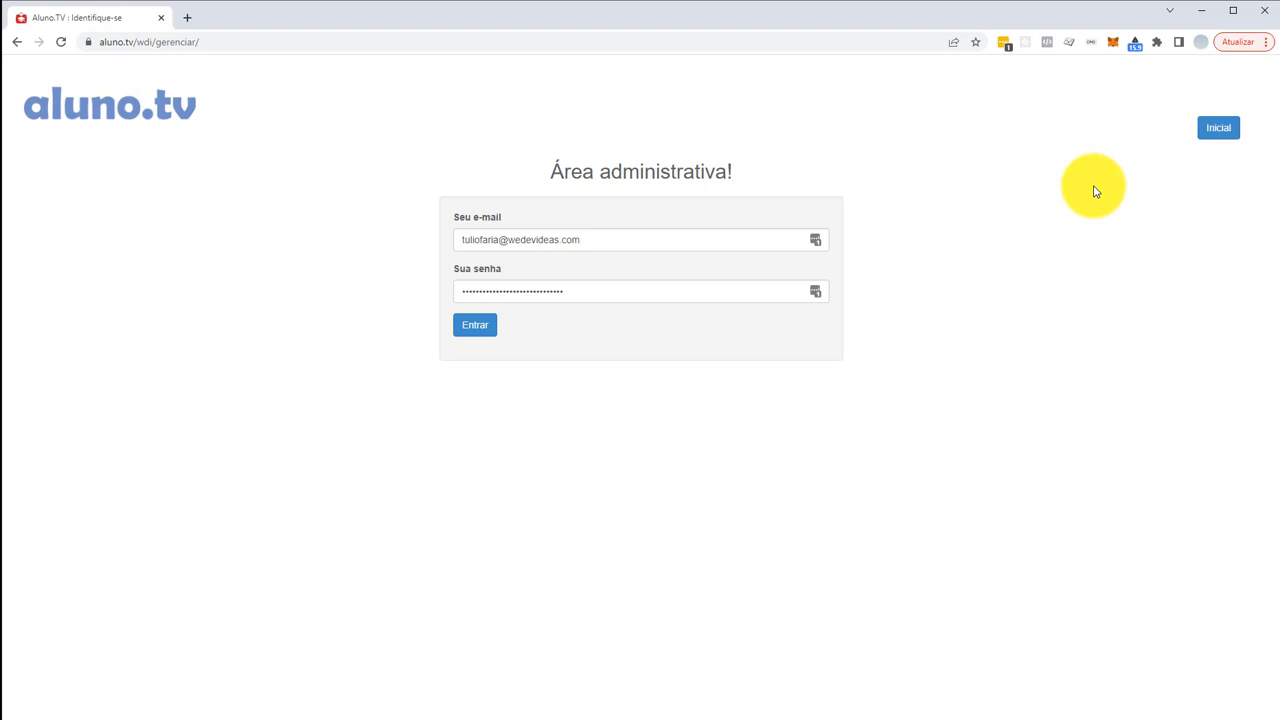
- Sign in as administrator, test the Mini maternal camera's live feed, then return to Câmeras
left_click(465, 328)
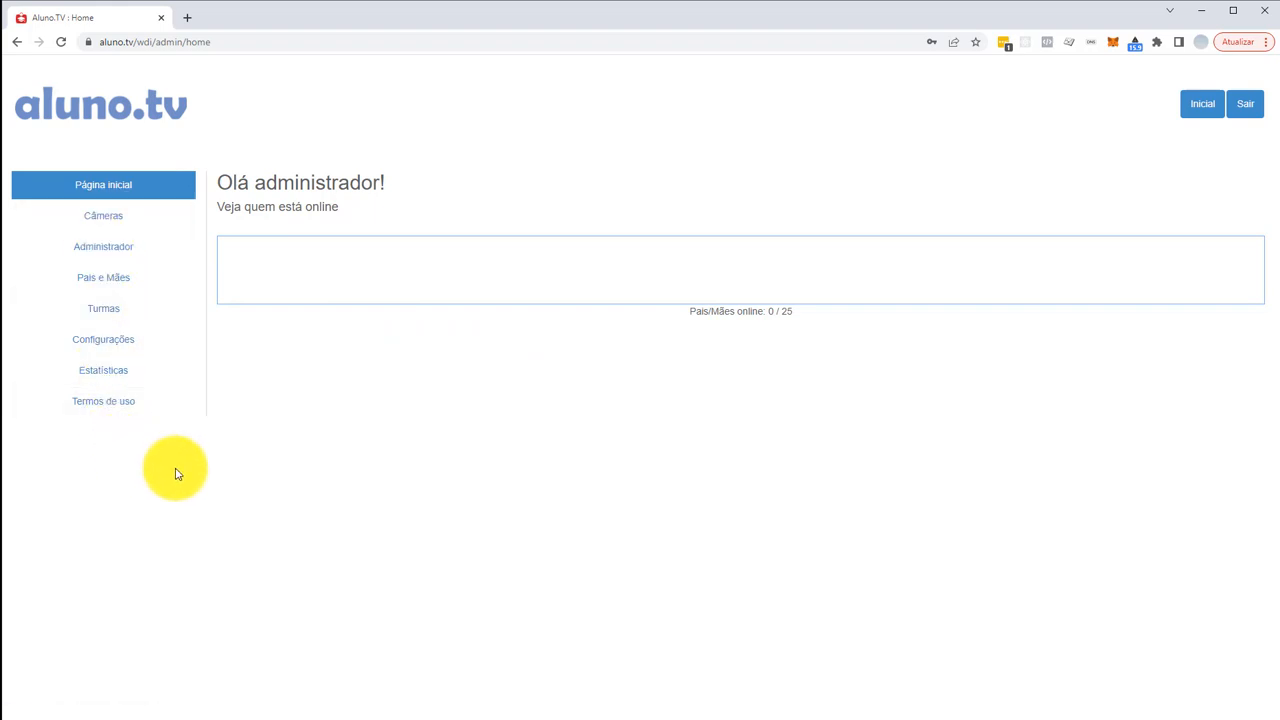
left_click(80, 222)
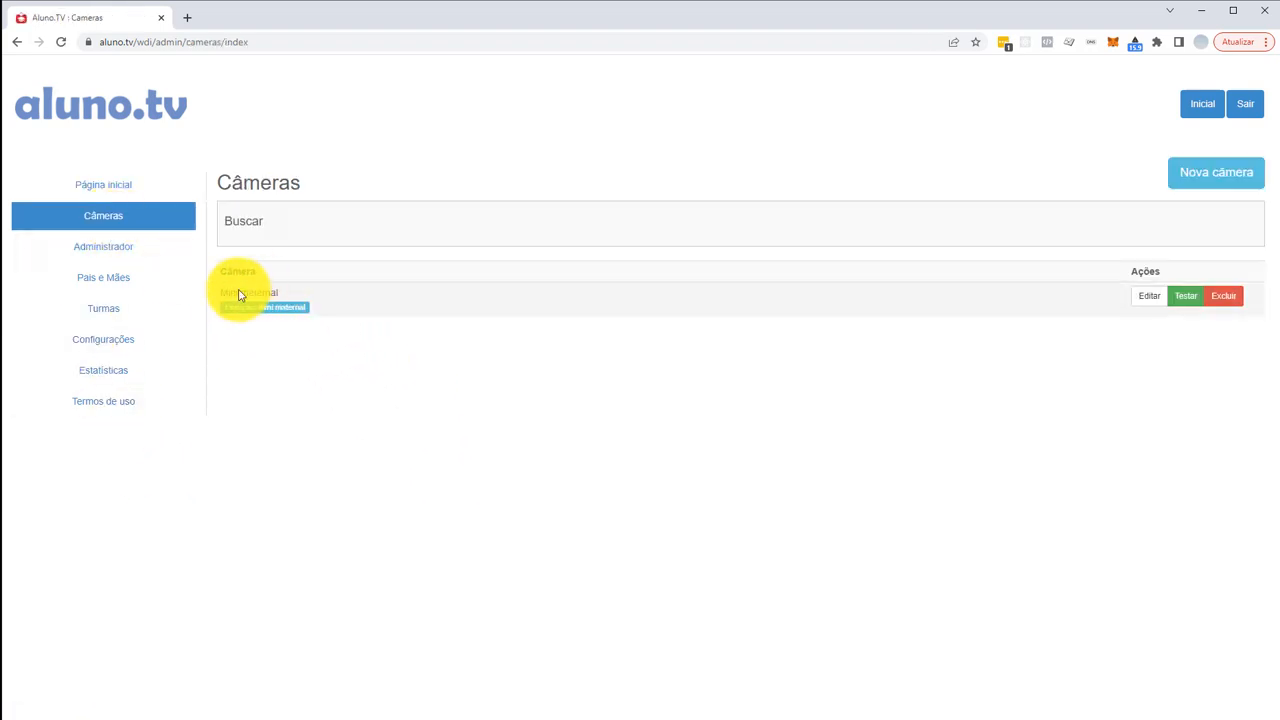
left_click(1187, 301)
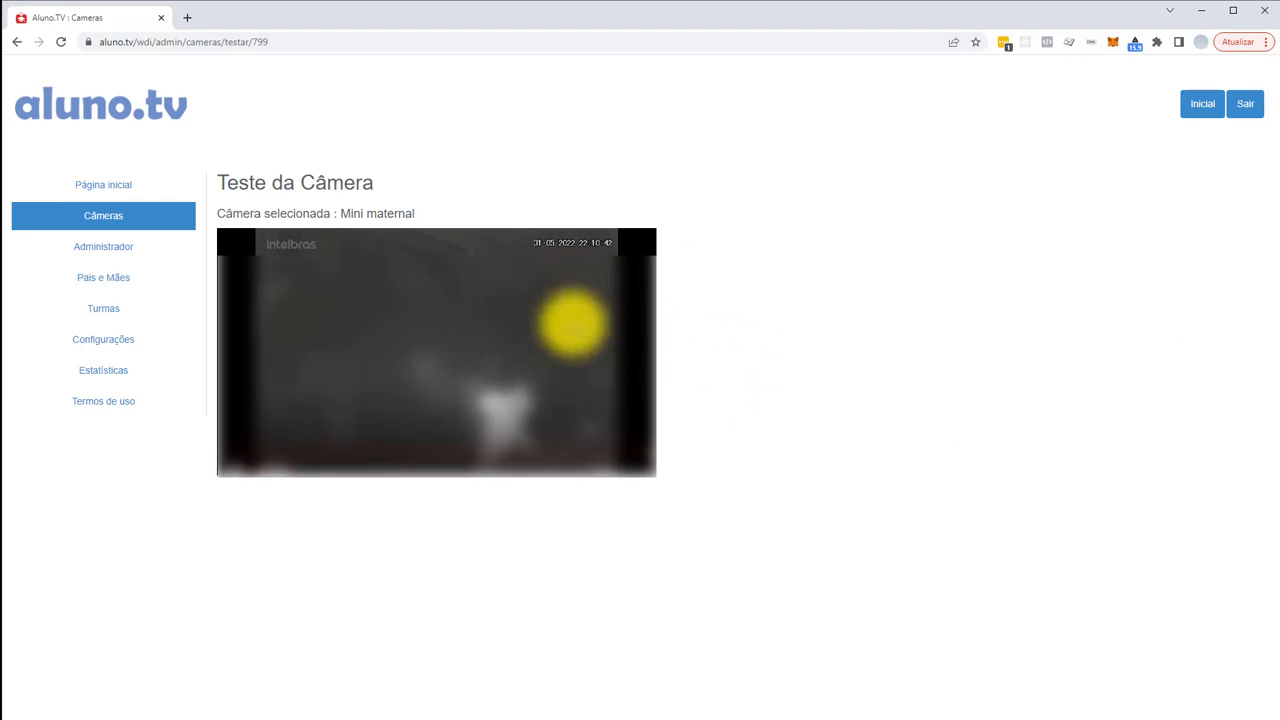
left_click(120, 218)
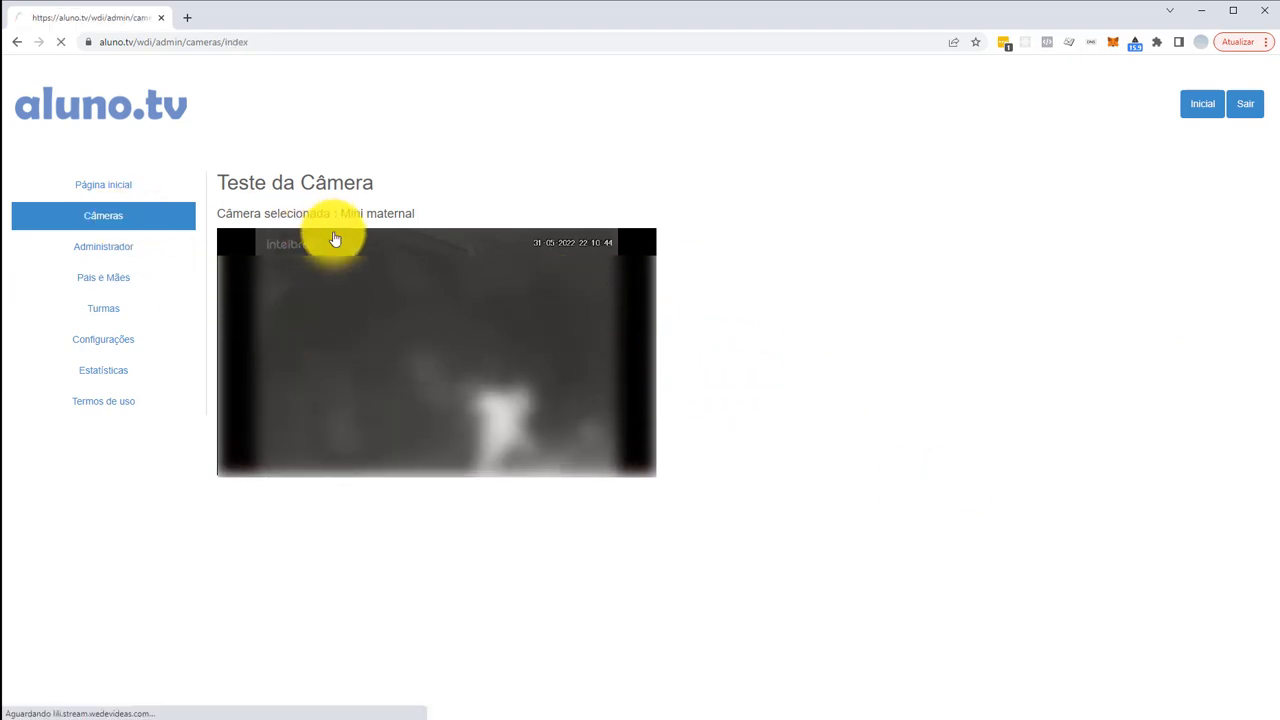
- Fill a new camera form with name 'DVR 1 - Cam 1' and friendly name 'Maternal'
left_click(1216, 186)
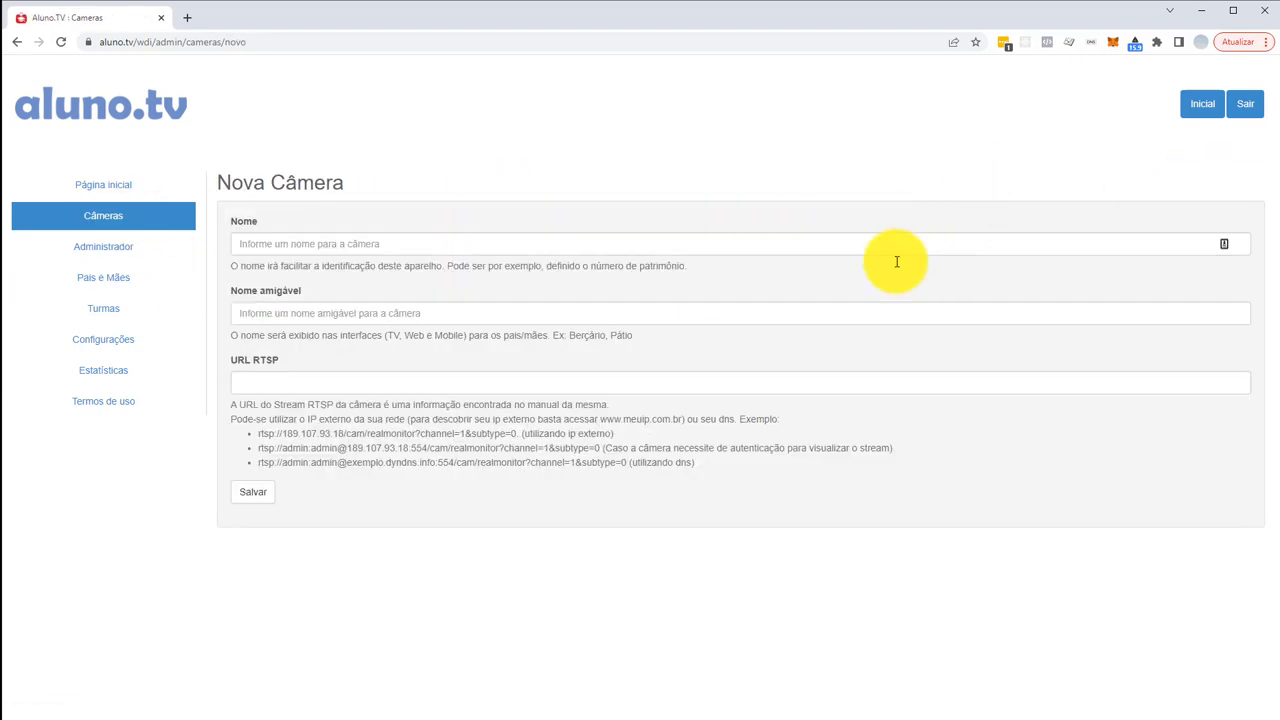
left_click(279, 240)
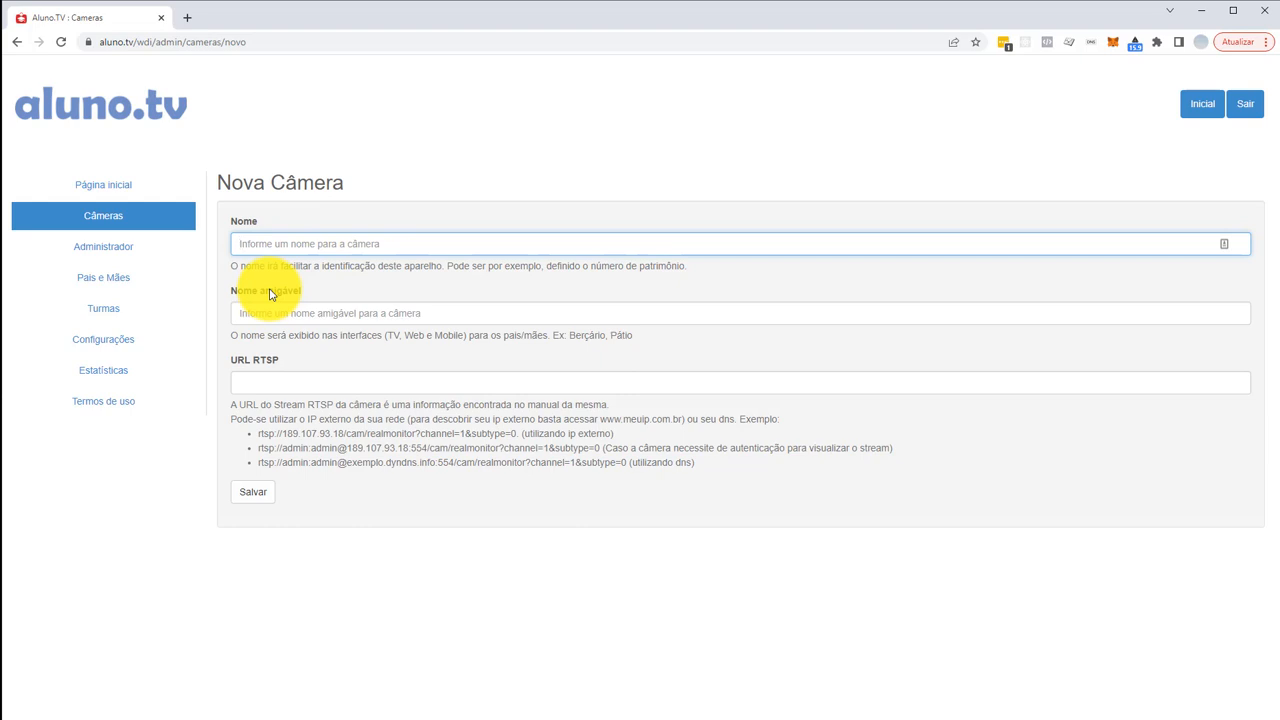
type("DVR 1 - Cam1")
key("BackSpace")
type("1")
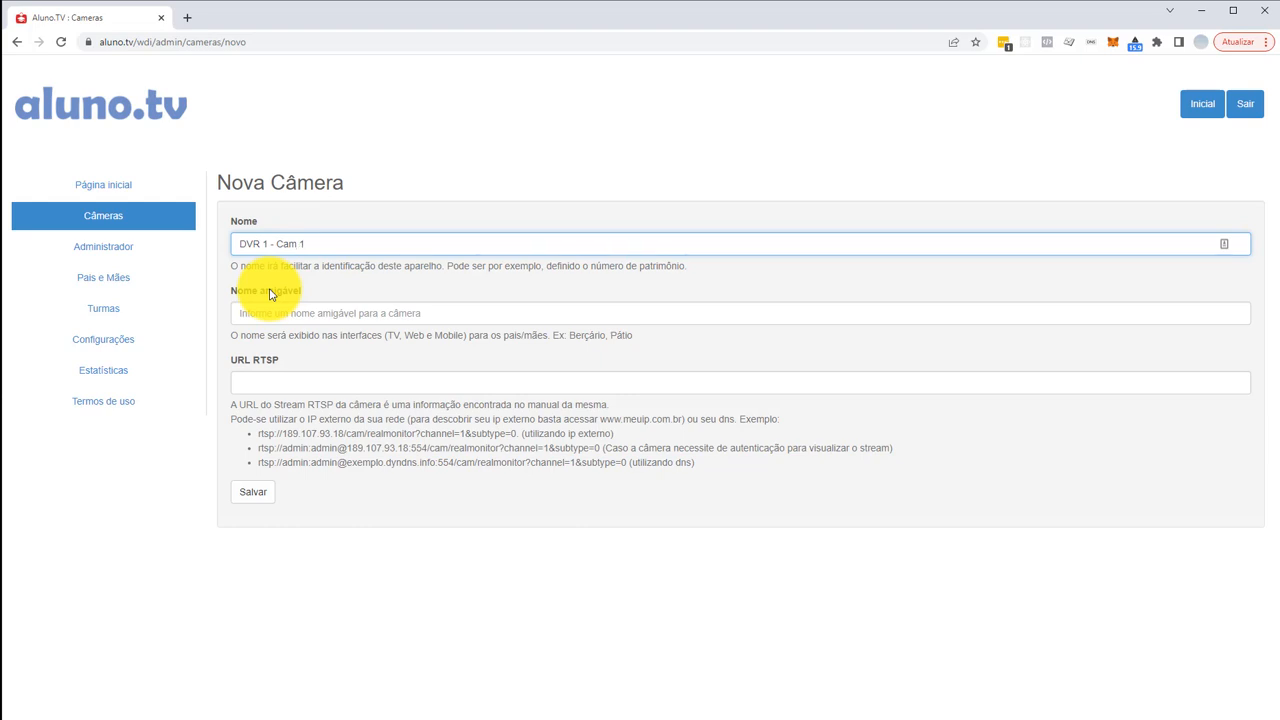
left_click(314, 309)
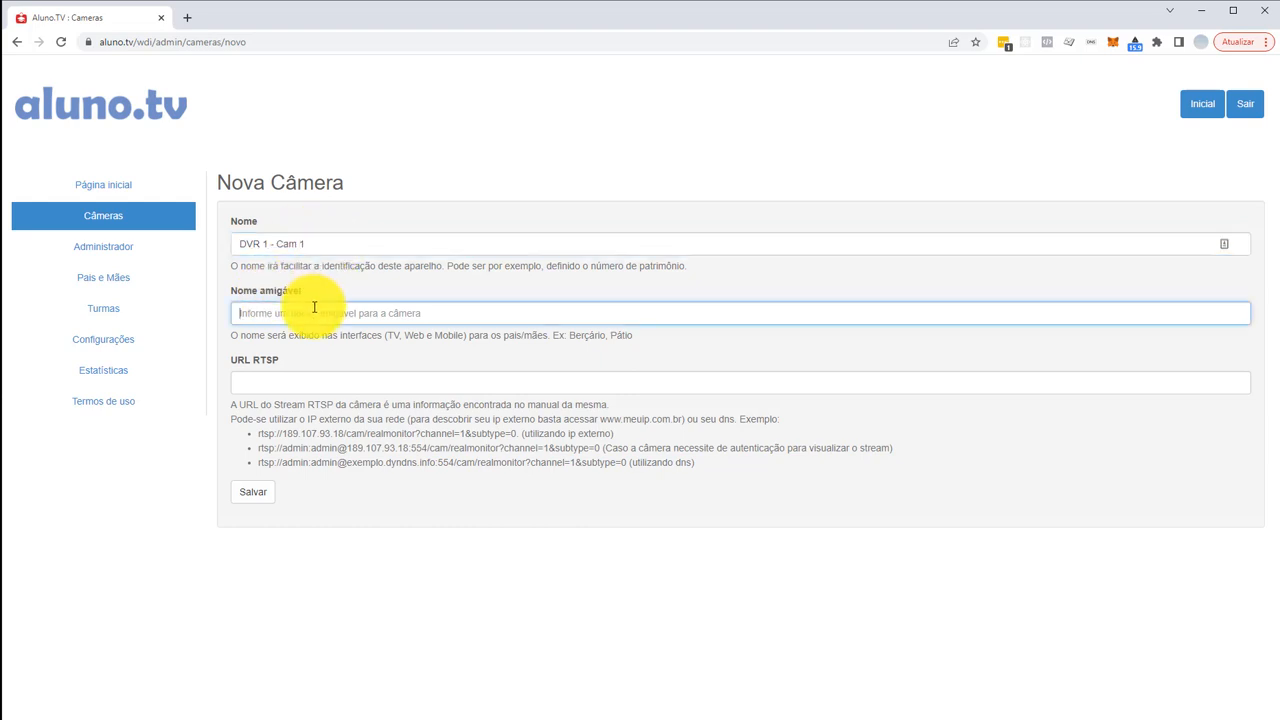
type("Maternal")
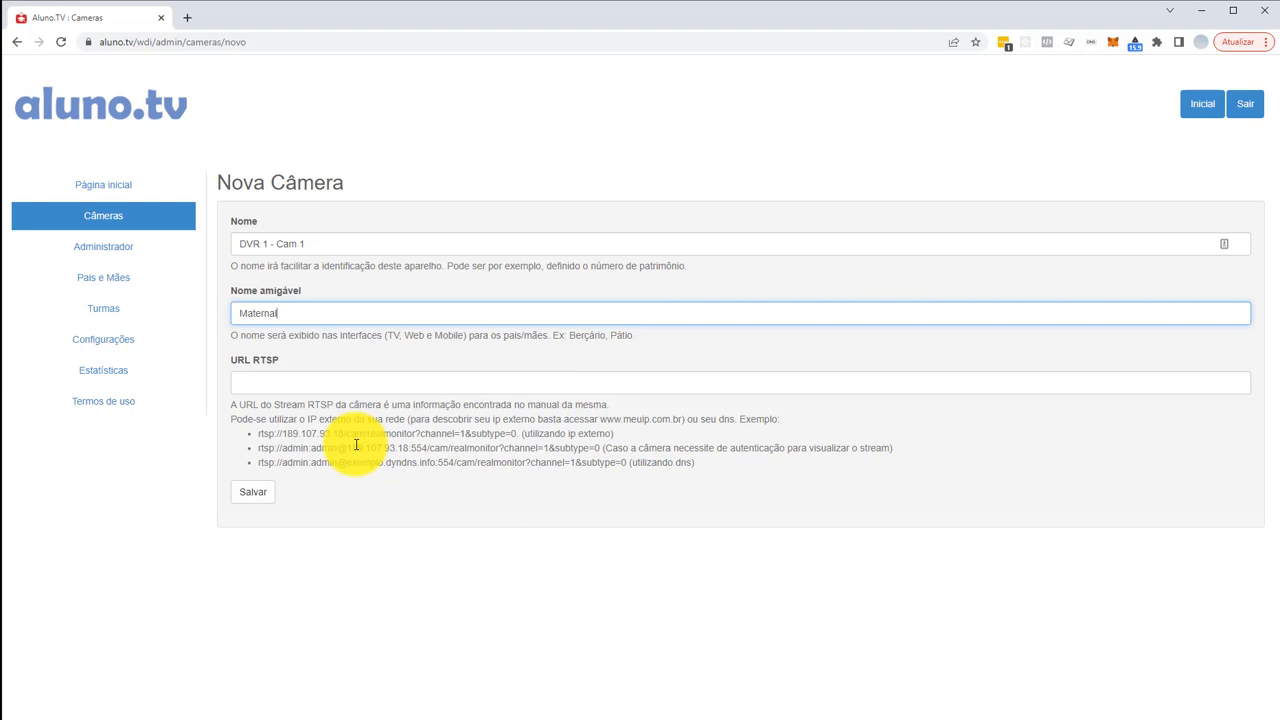
left_click(274, 386)
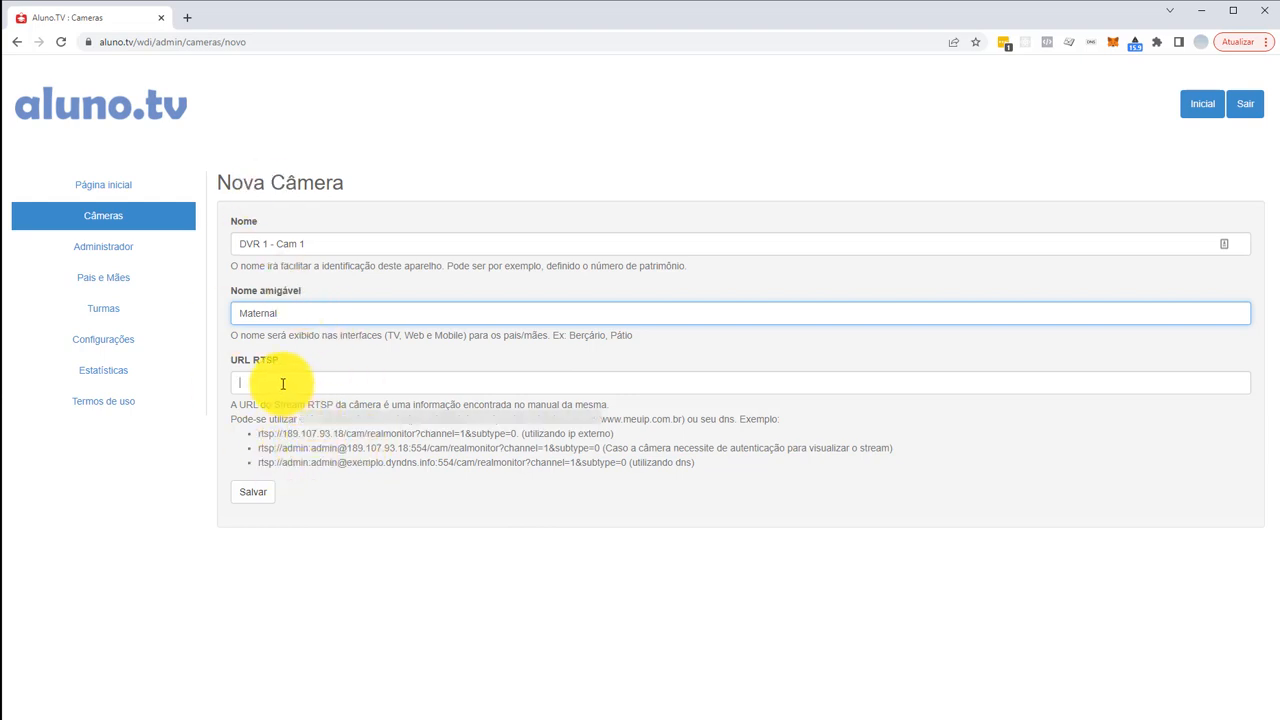
left_click(429, 492)
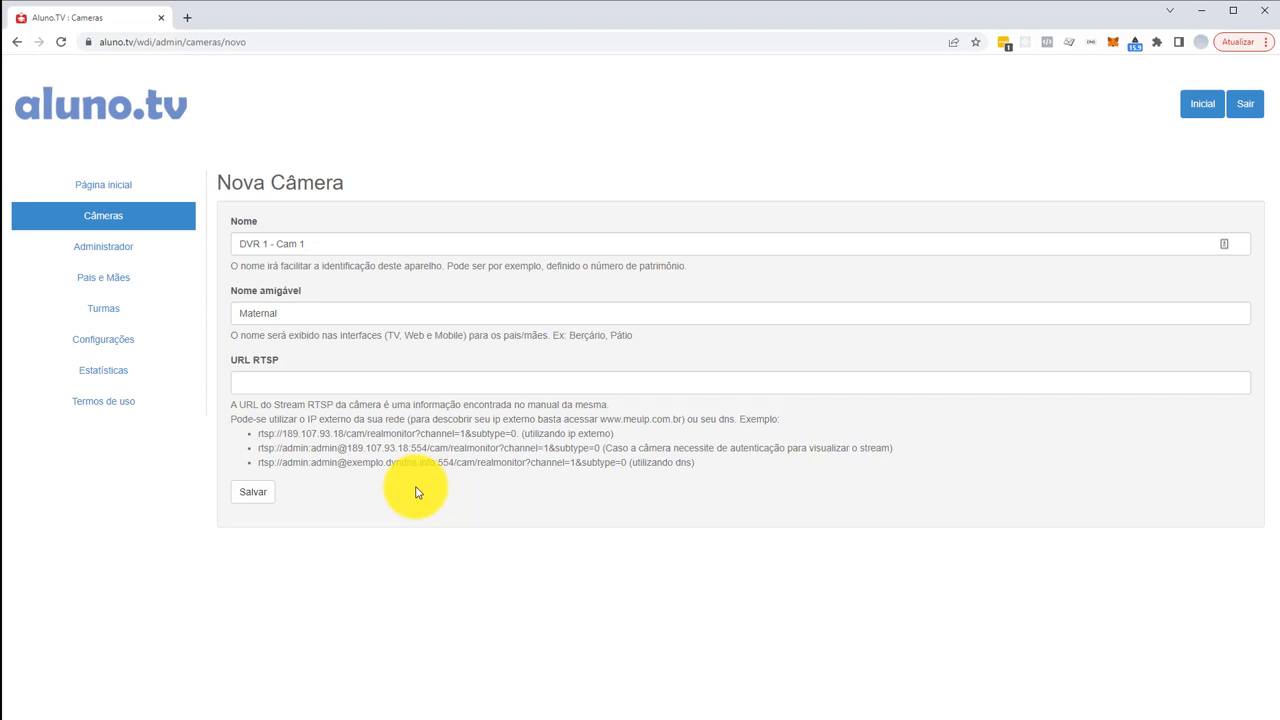
- View the 'Como funciona?' diagram on alunotv.com.br in a new tab, then return to the admin panel
left_click(187, 17)
type("aluno")
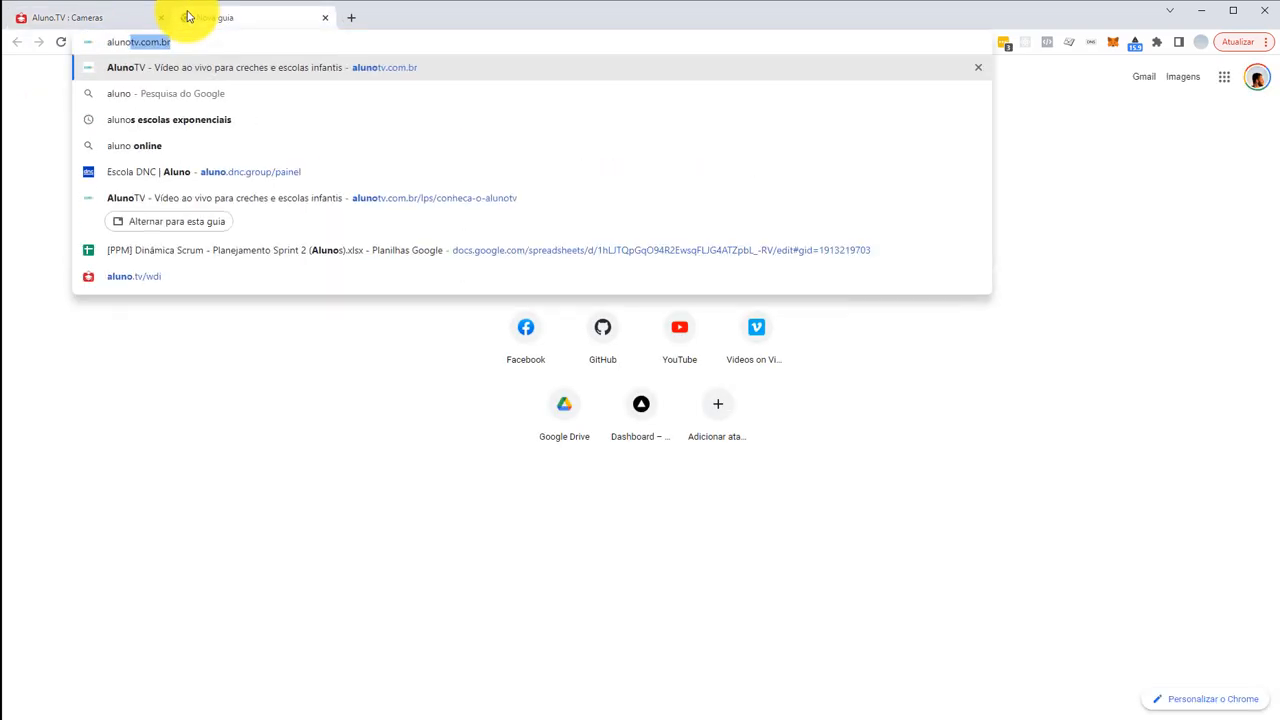
key("Return")
scroll(574, 457, "down", 6)
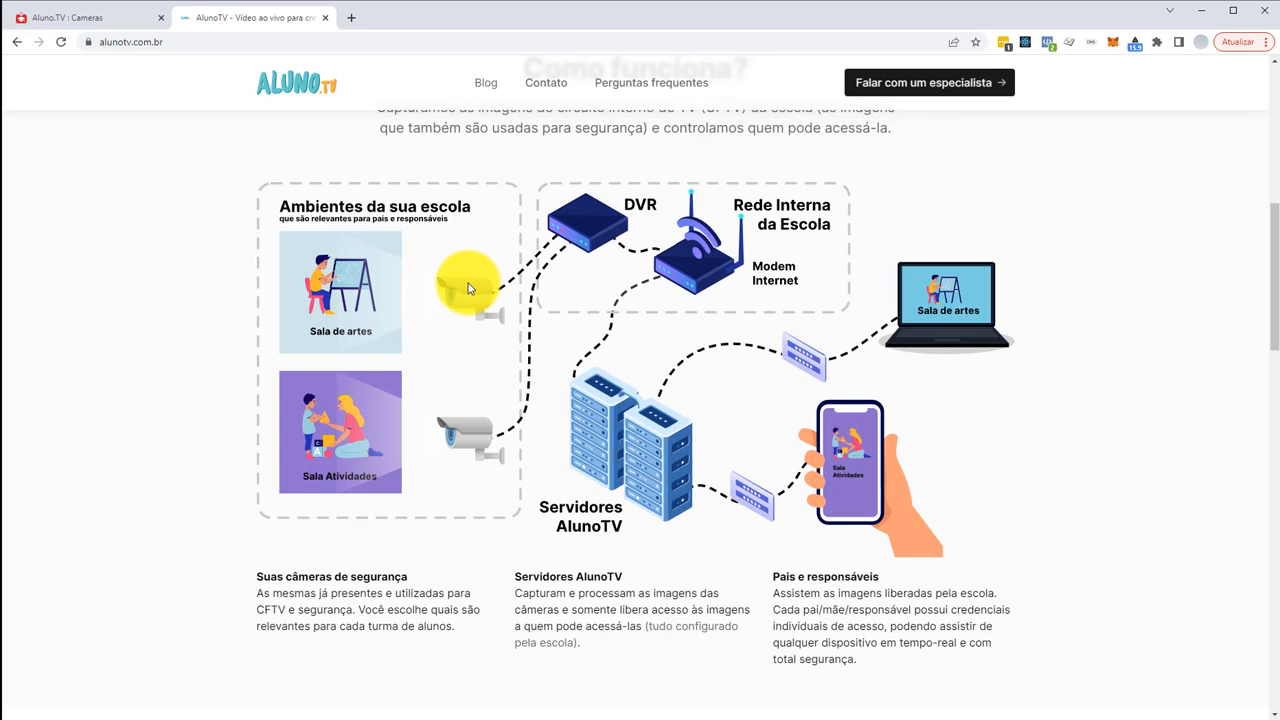
left_click(45, 22)
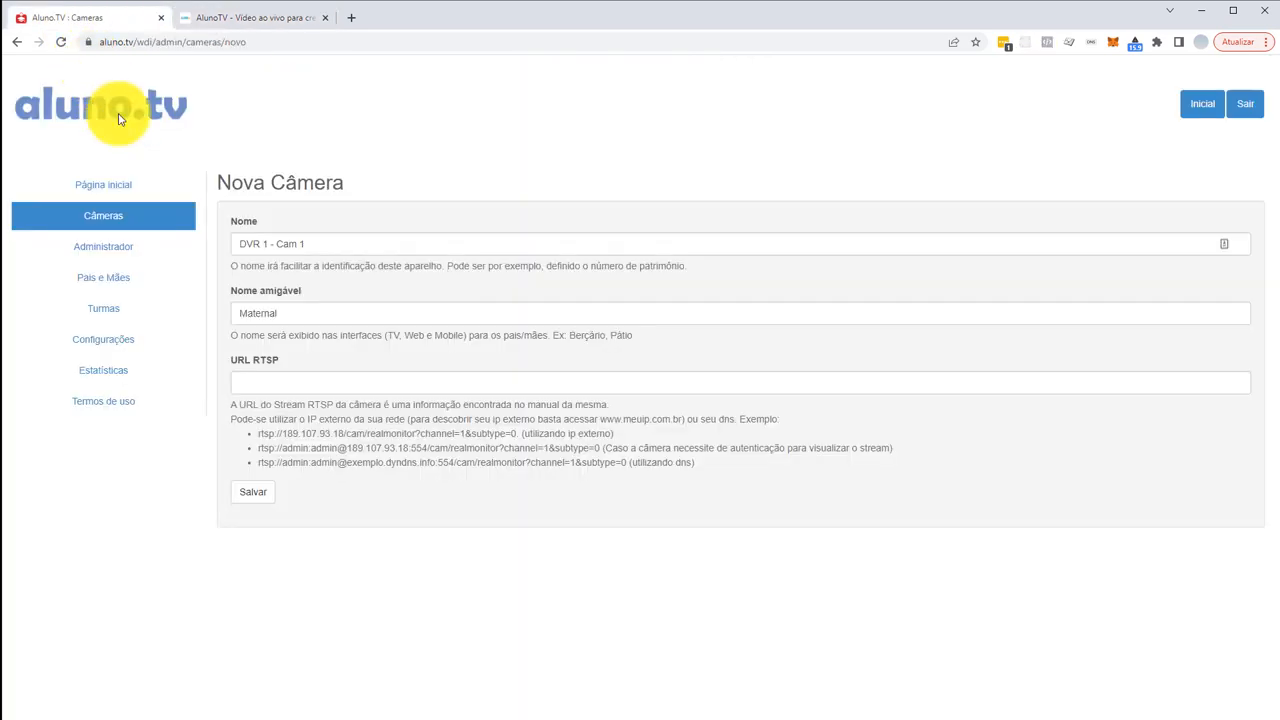
- Move through Câmeras and Administrador to the still-empty Pais e Mães list
left_click(107, 230)
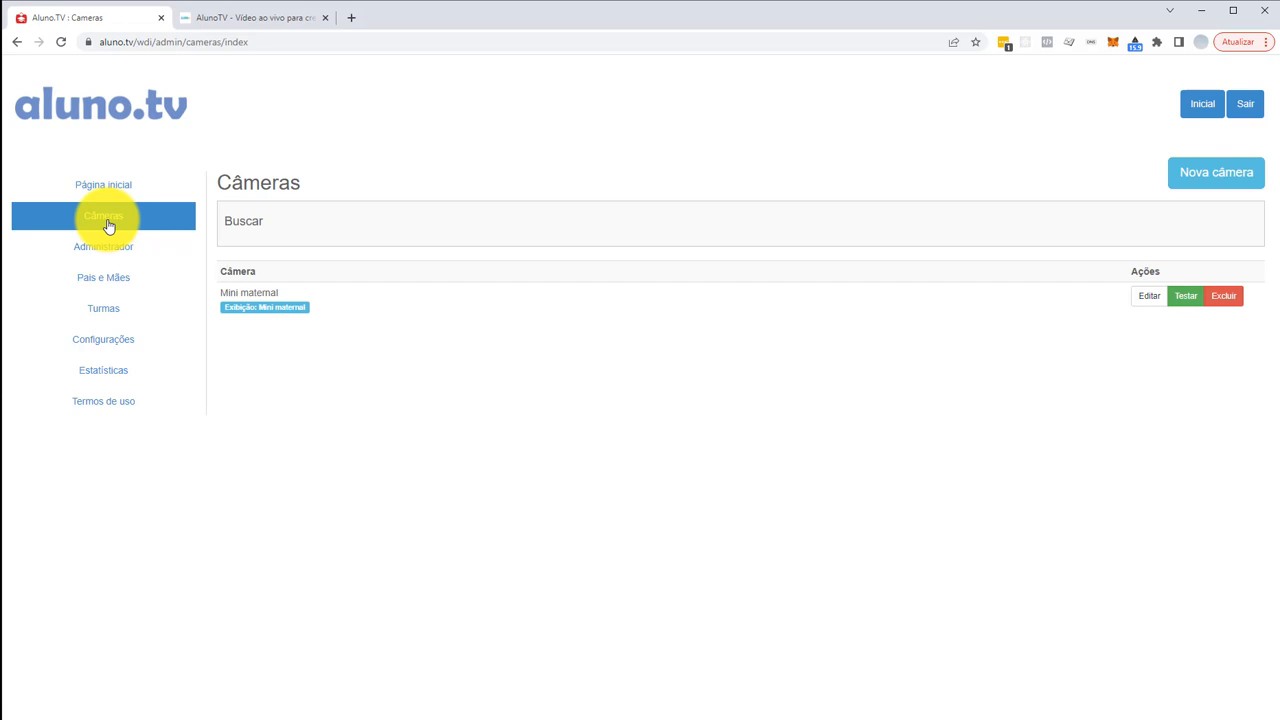
left_click(108, 257)
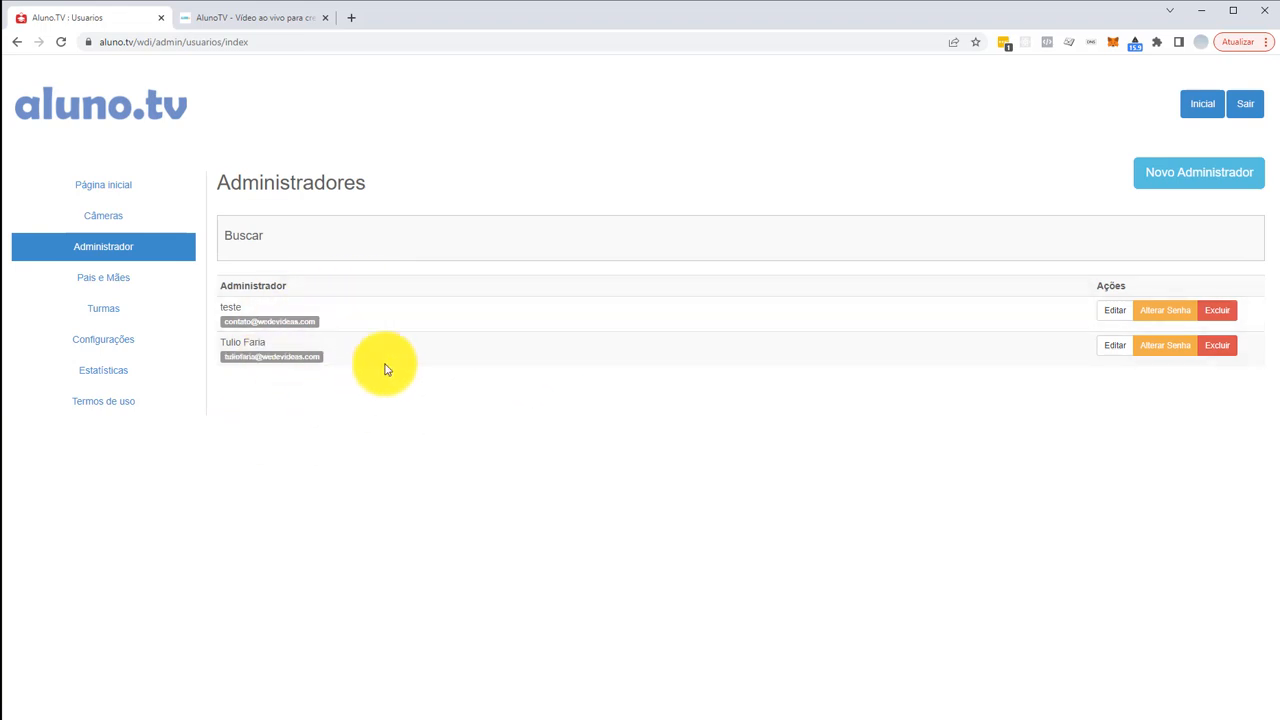
left_click(116, 284)
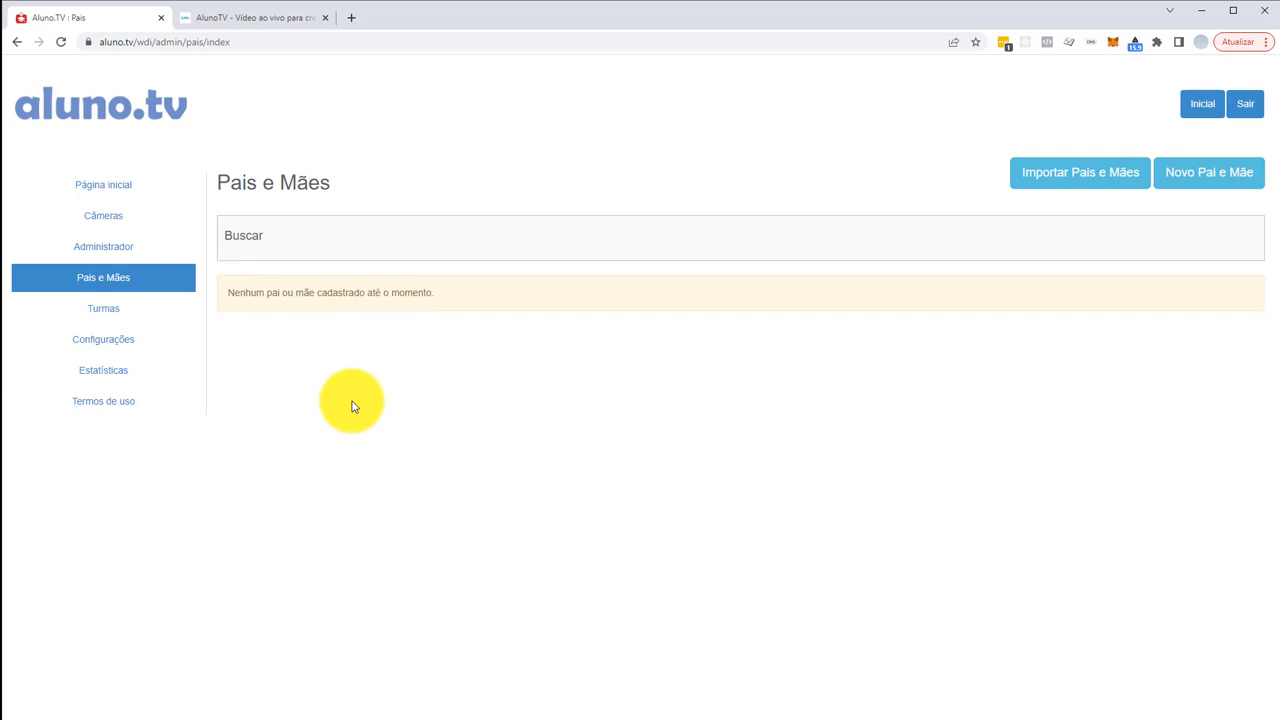
- Register a new parent with full name, e-mail and password, save it, and dismiss LastPass
left_click(1235, 175)
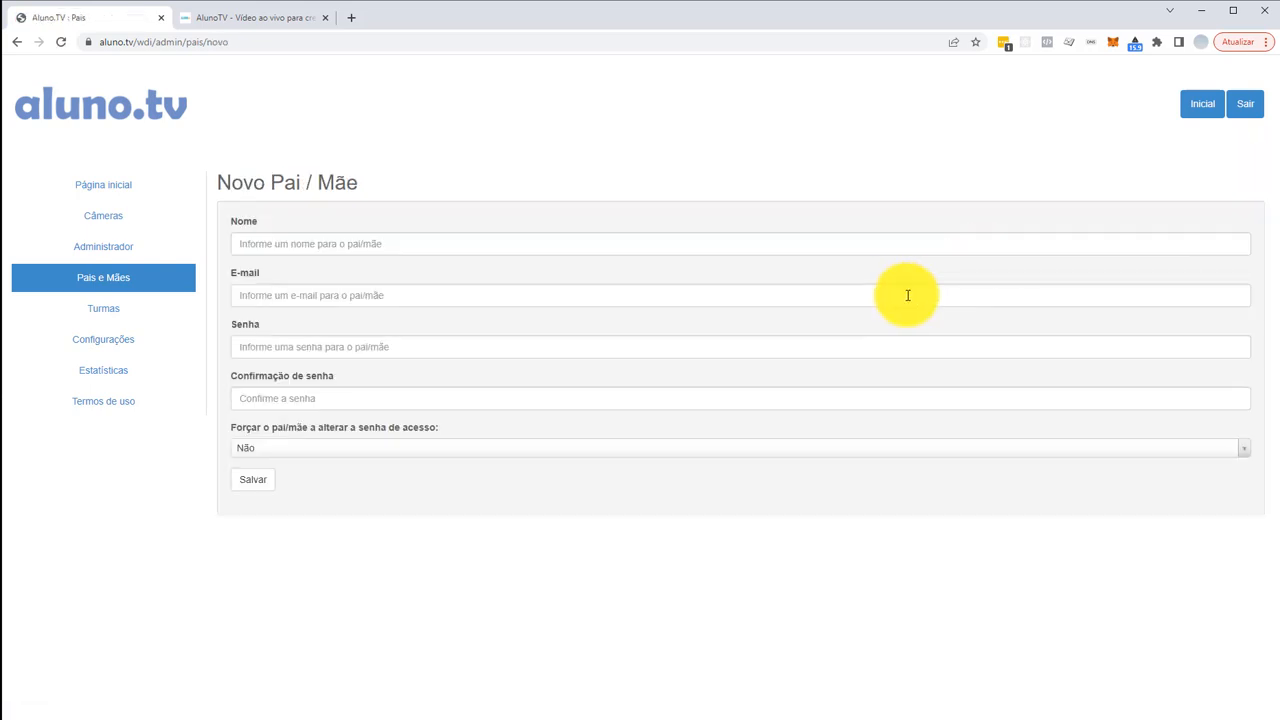
left_click_drag(343, 246, 37, 246)
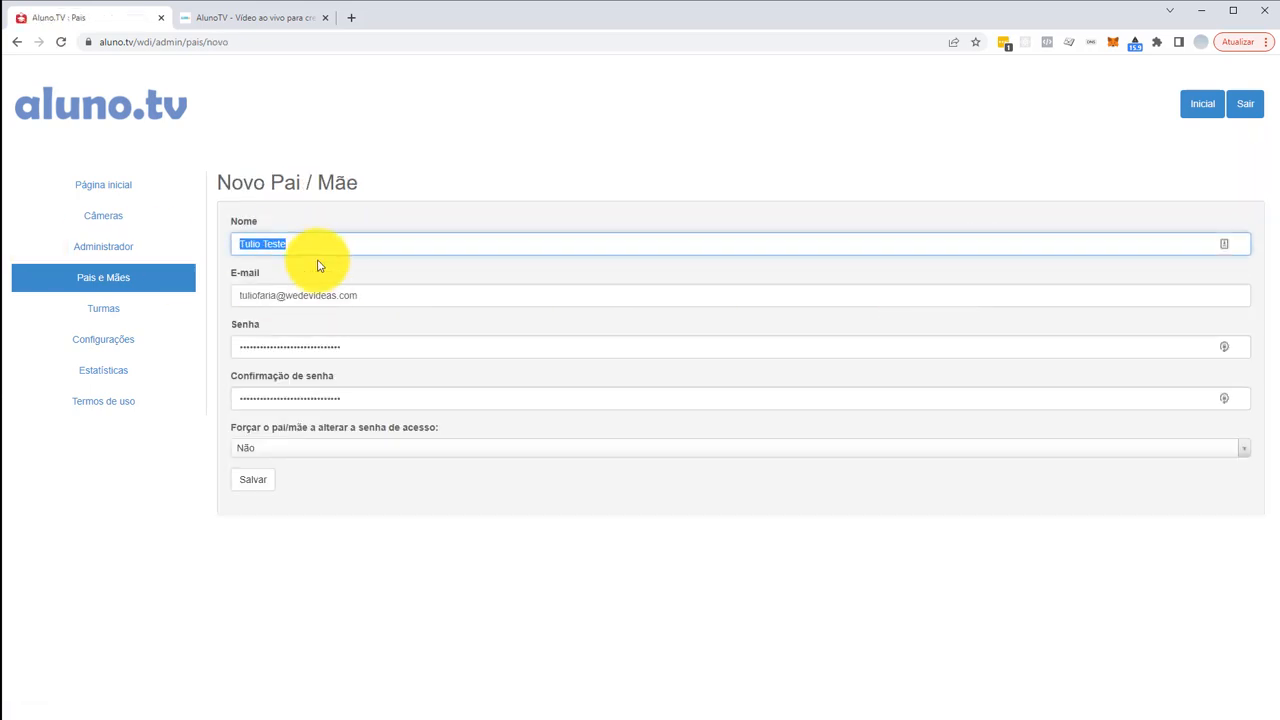
key("Tab")
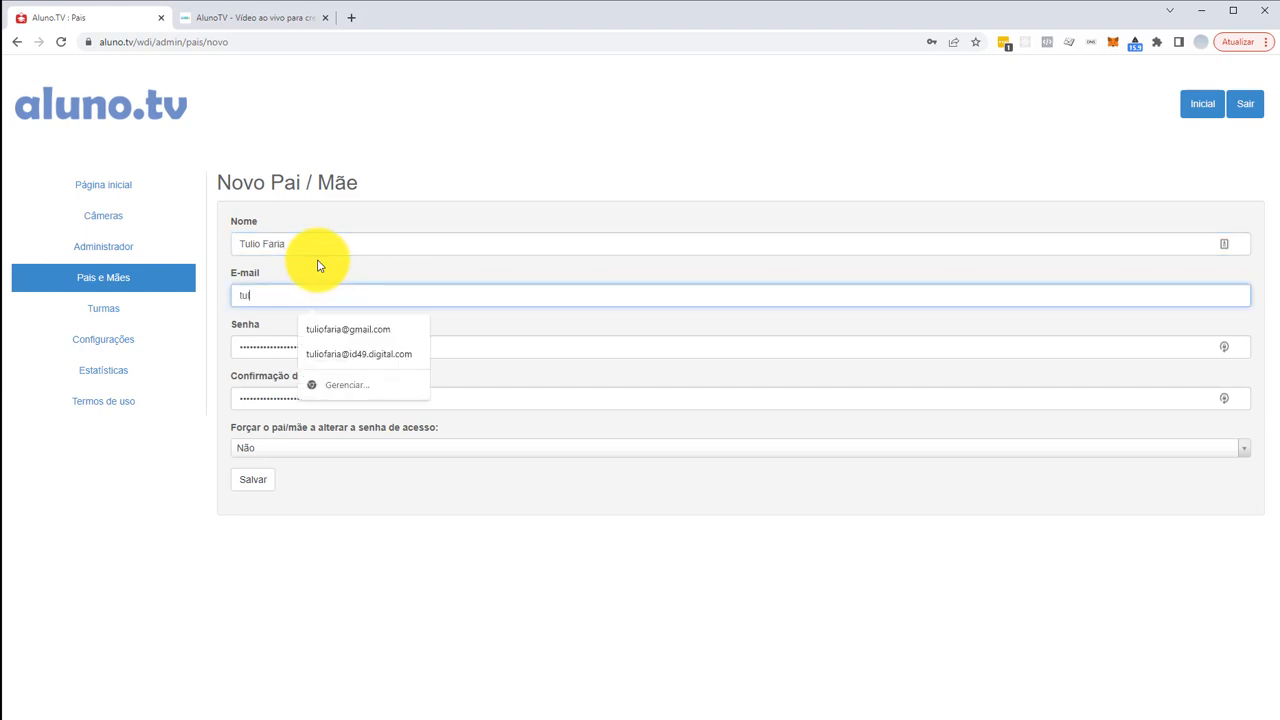
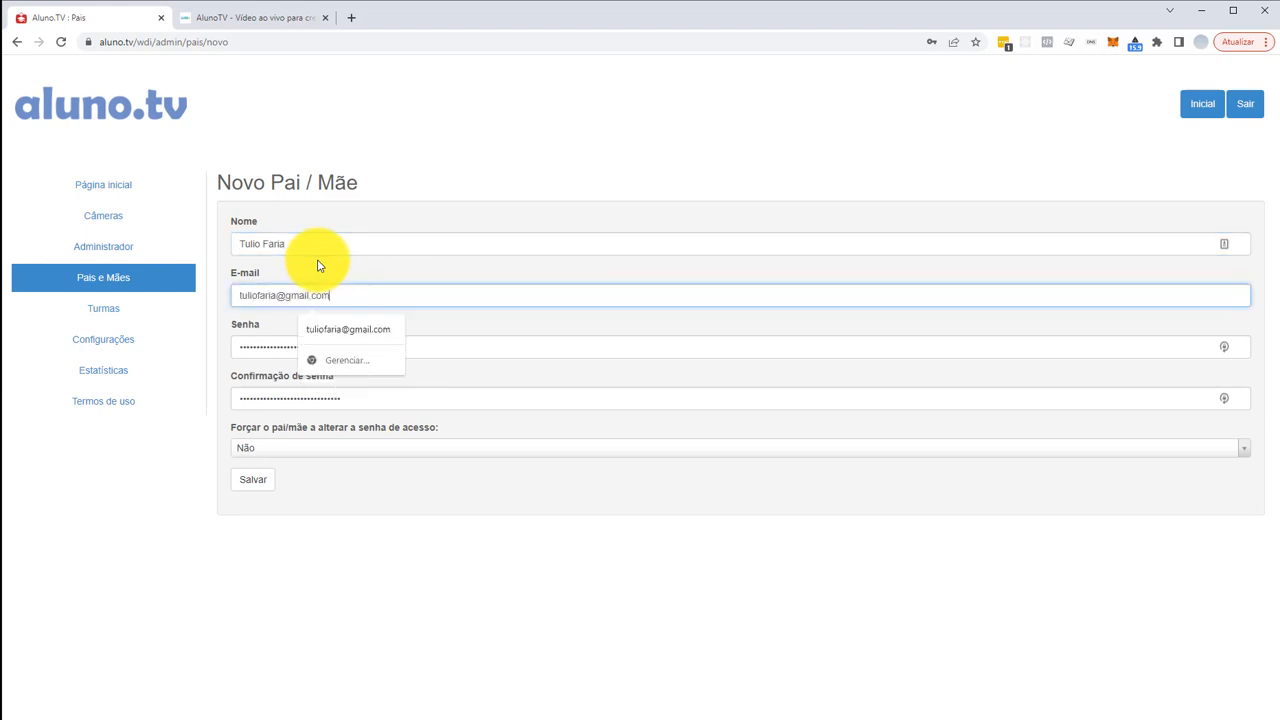
key("Tab")
type("•••••••")
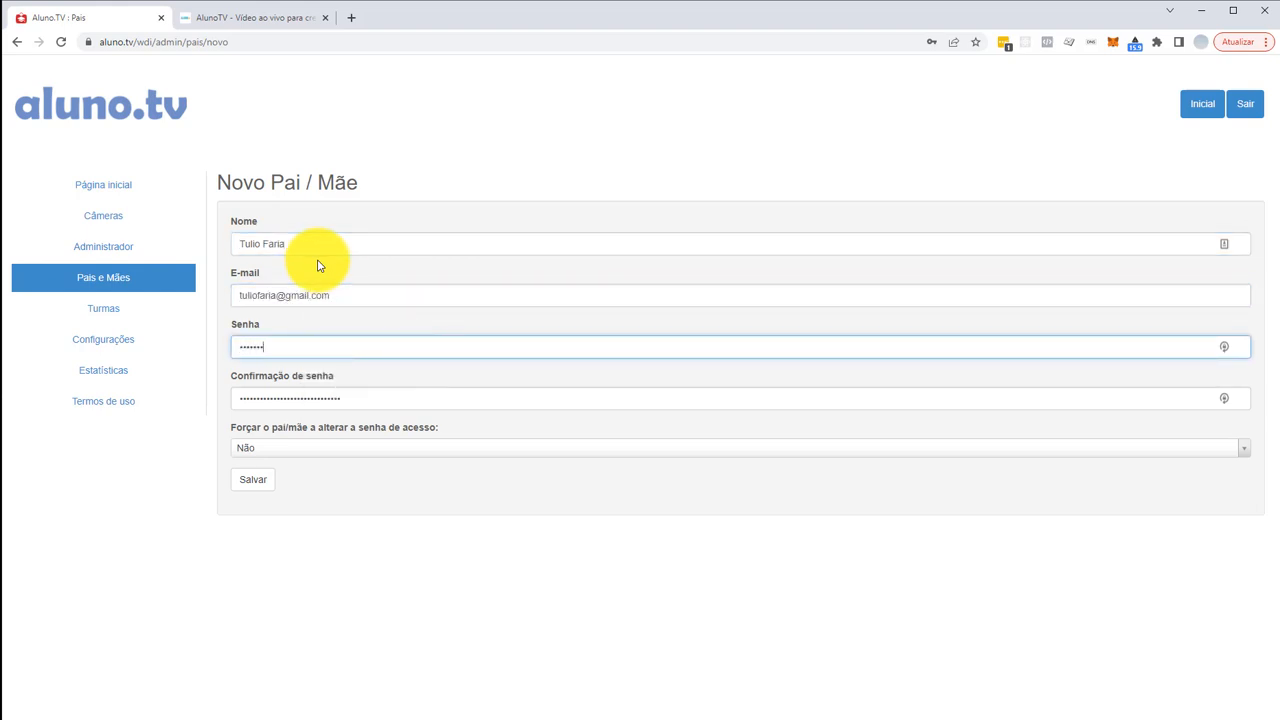
type("•")
key("Tab")
type("••")
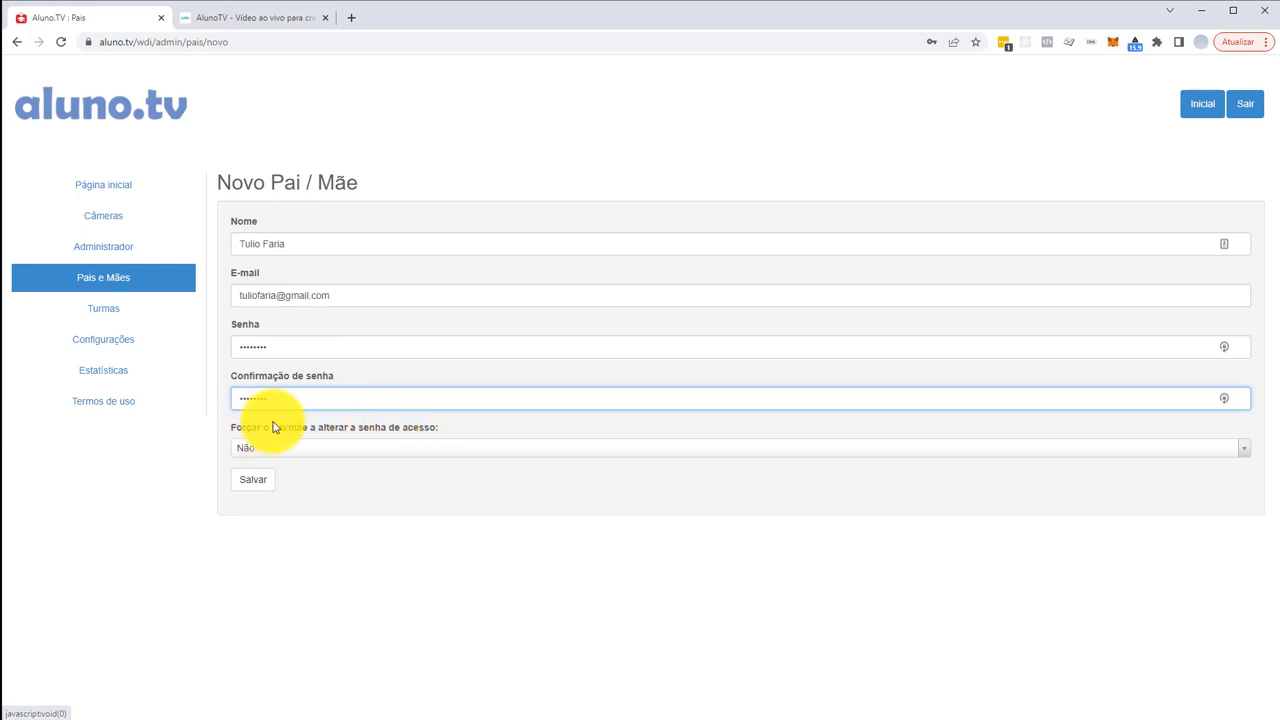
left_click(252, 480)
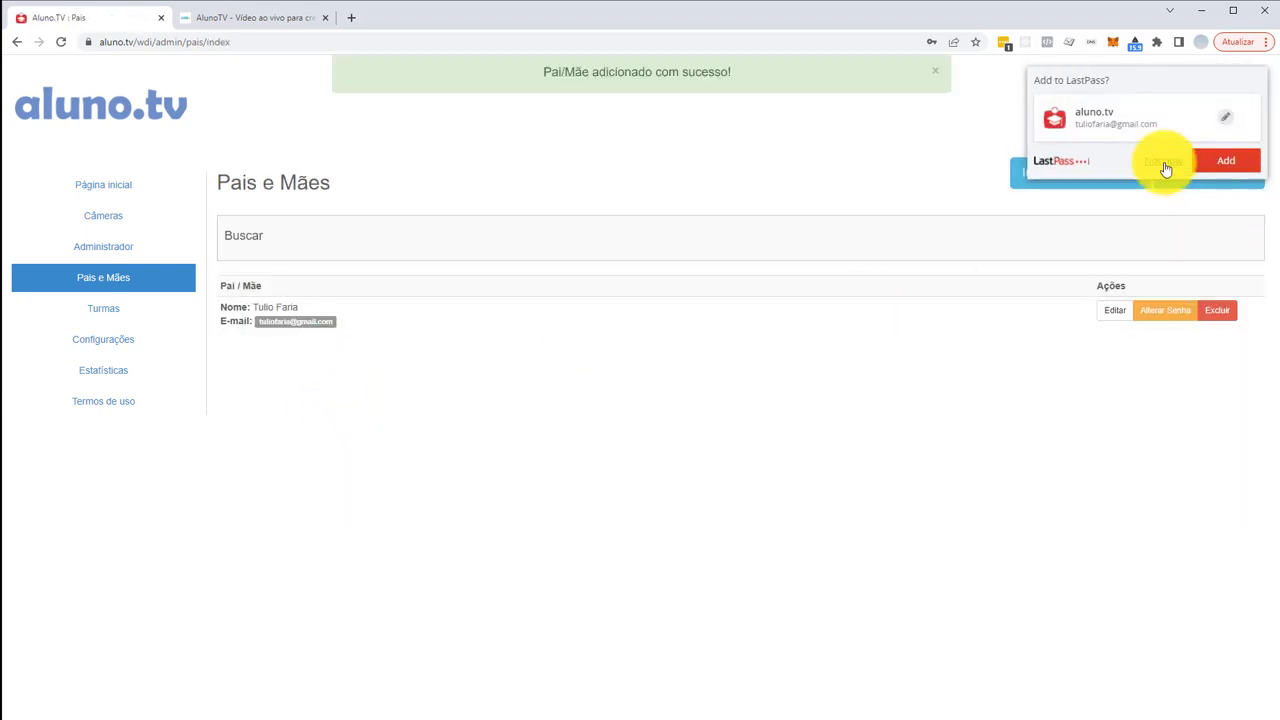
left_click(1164, 164)
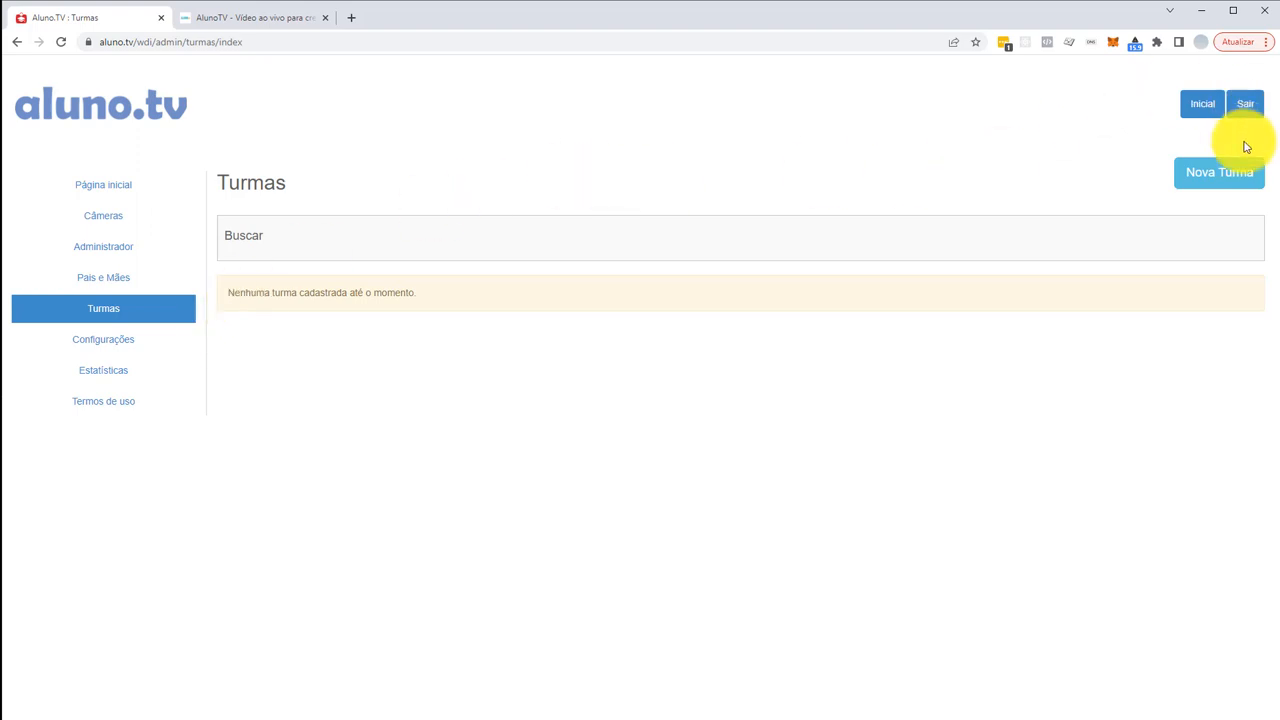
- Save a new class named 'Mini maternal' with description 'Maternal'
left_click(1190, 172)
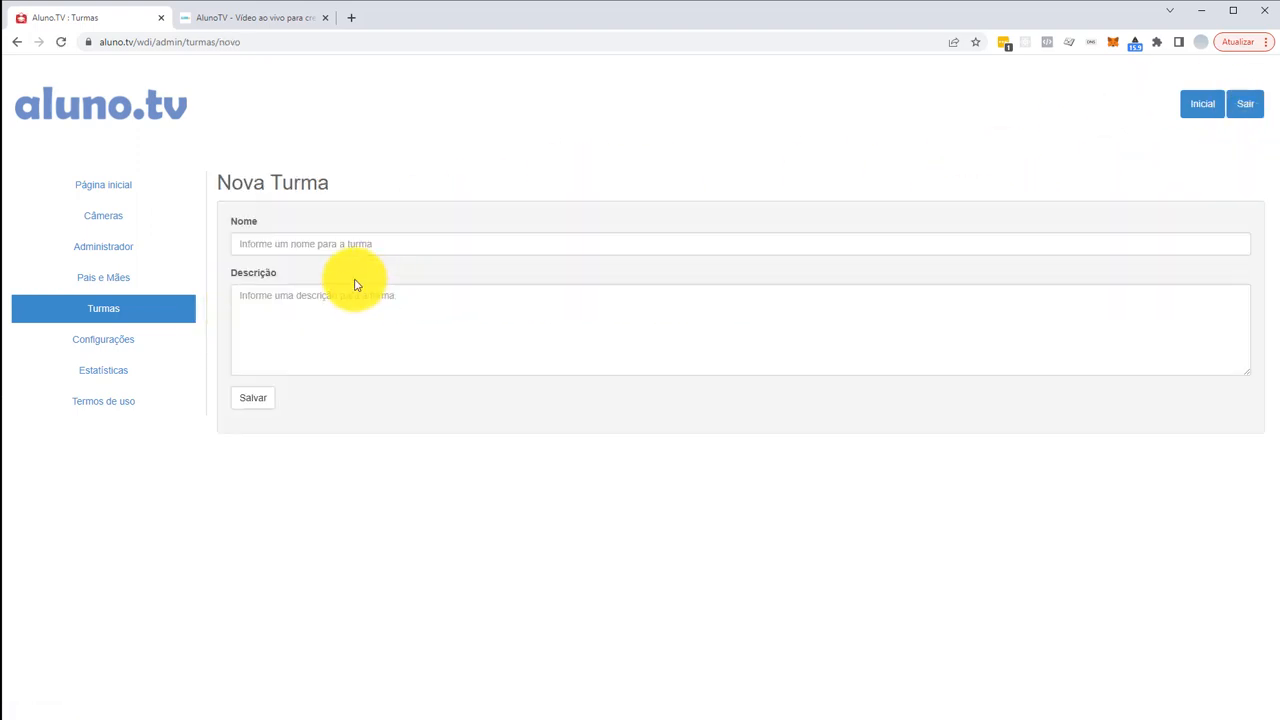
left_click(346, 245)
type("Mini maternal diurno")
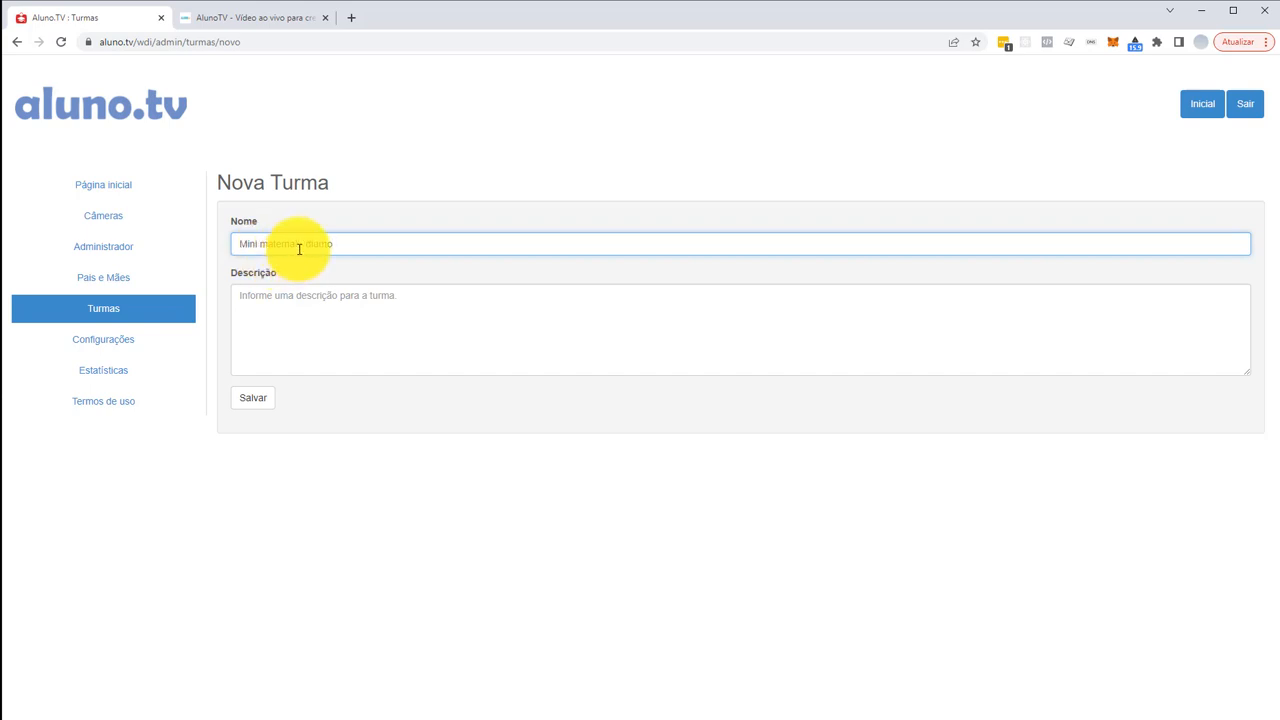
left_click_drag(297, 244, 392, 244)
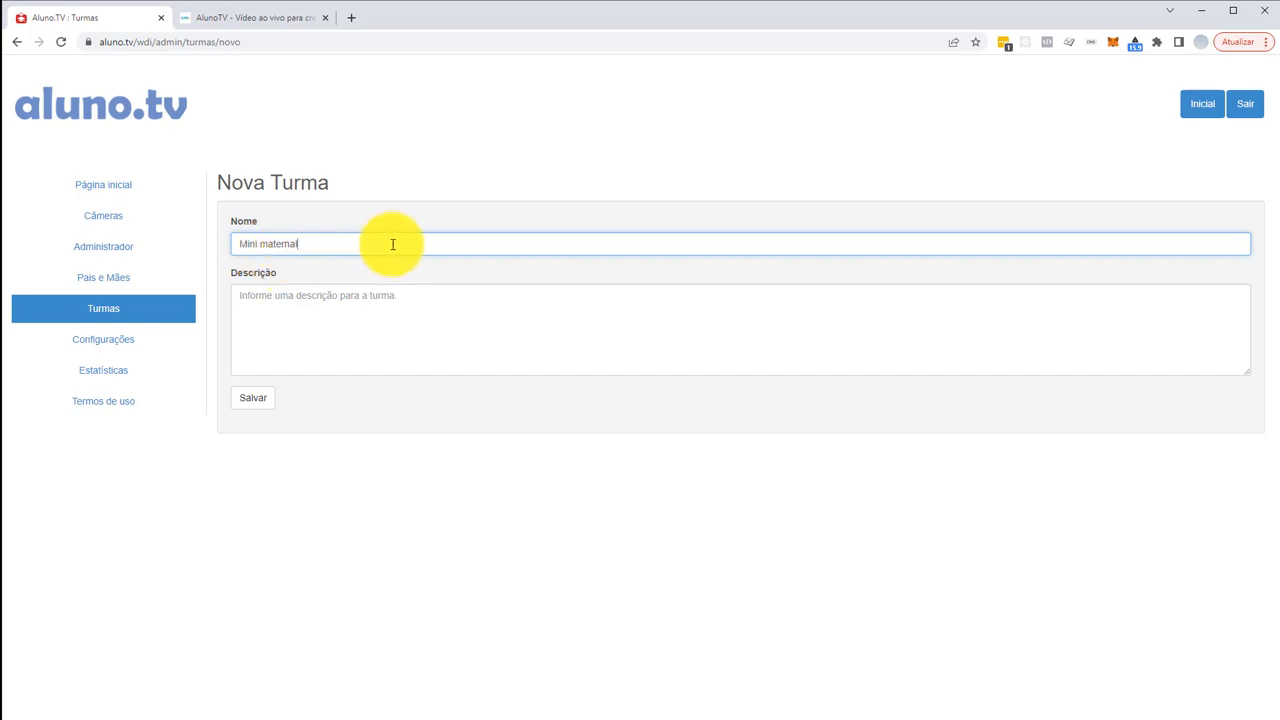
left_click(346, 308)
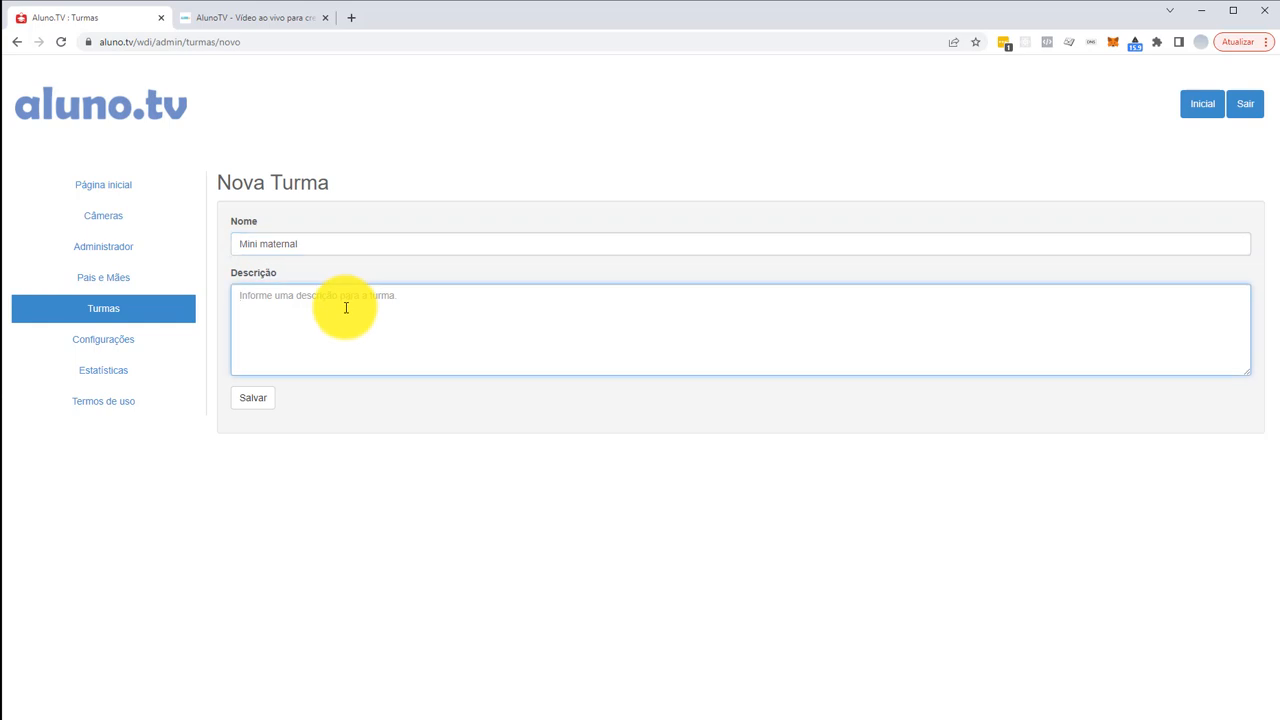
type("Maternal")
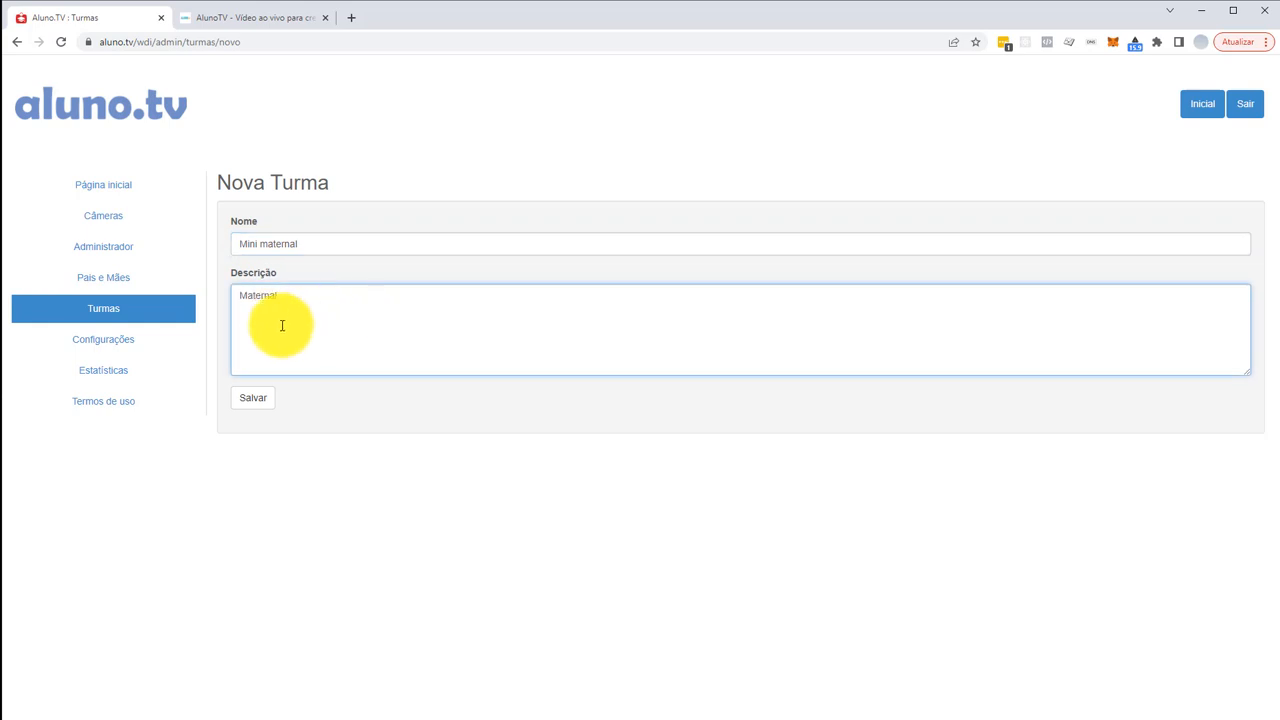
left_click(257, 400)
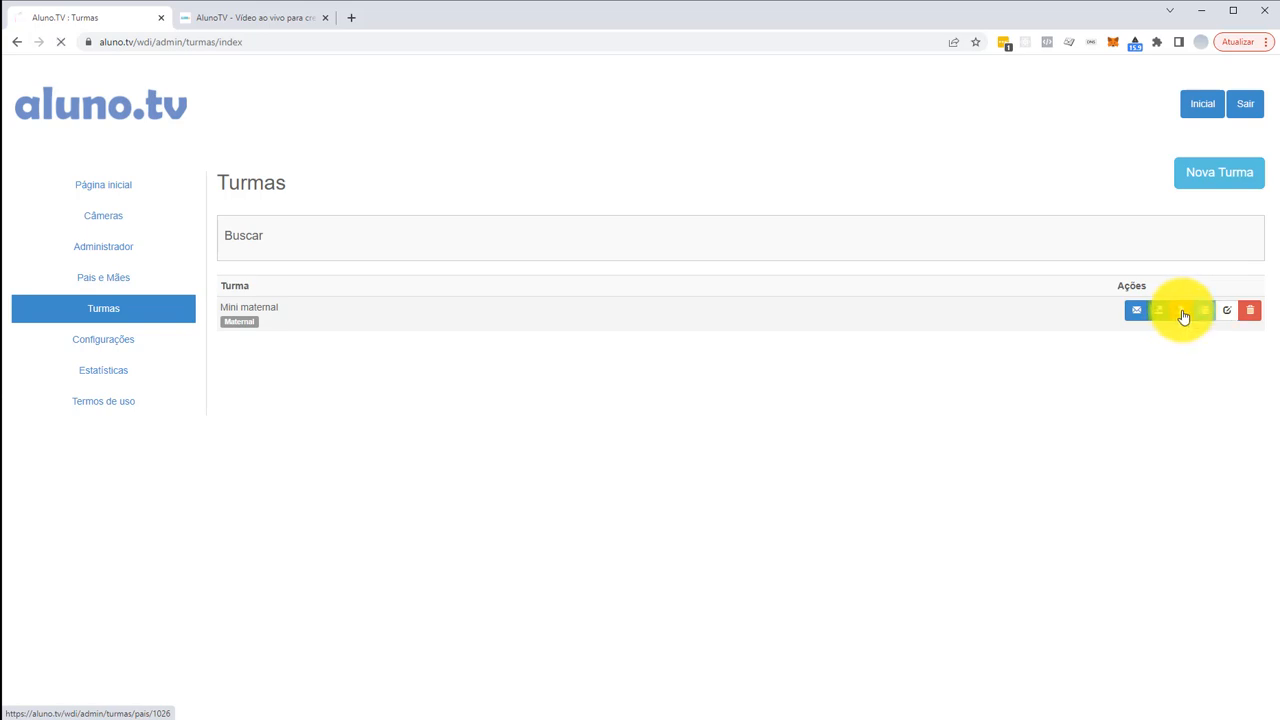
- Move the registered parent into the Mini maternal class and save the link
left_click(280, 201)
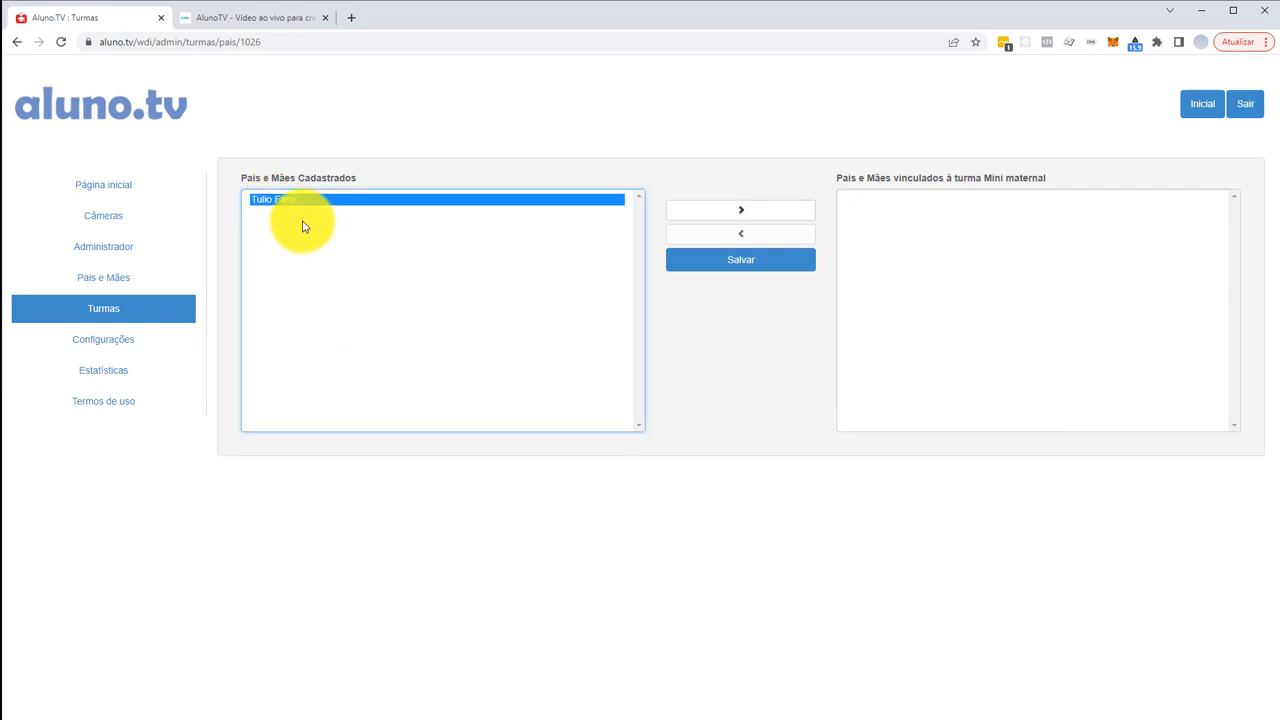
left_click(740, 218)
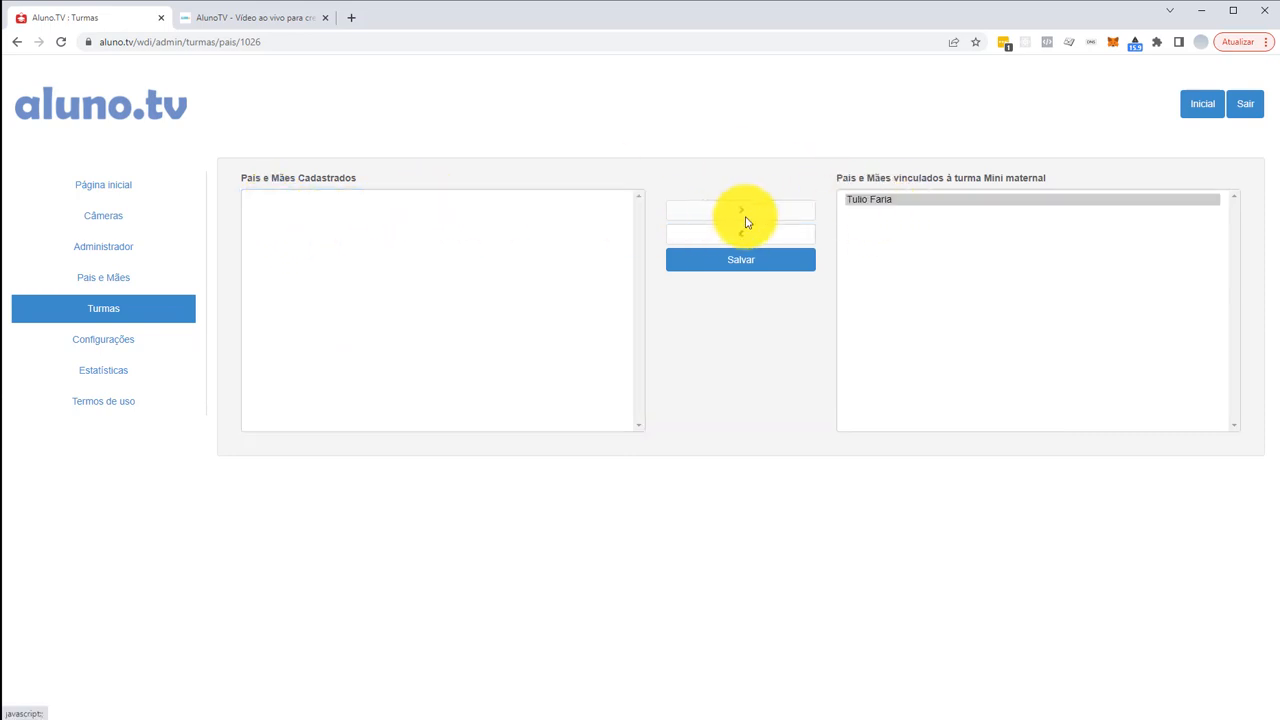
left_click(737, 262)
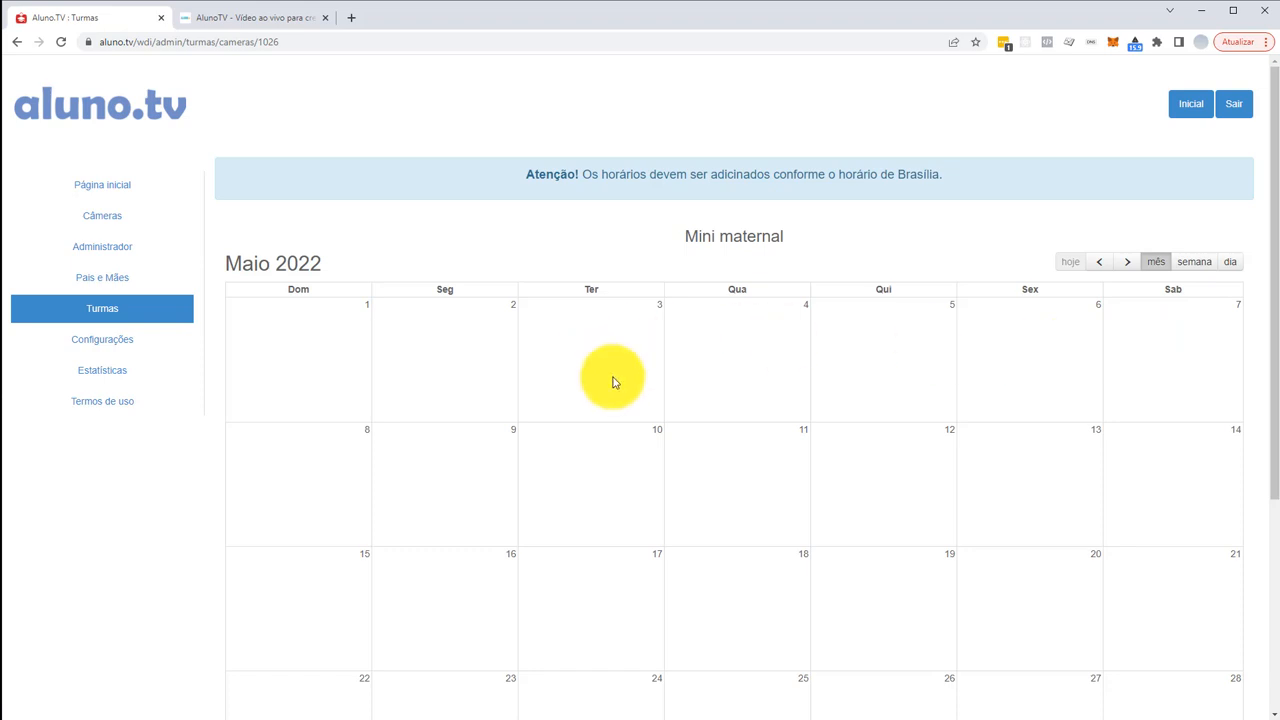
- Open a new schedule entry on 31 May 2022 in the class calendar
scroll(731, 363, "down", 2)
scroll(731, 363, "down", 1)
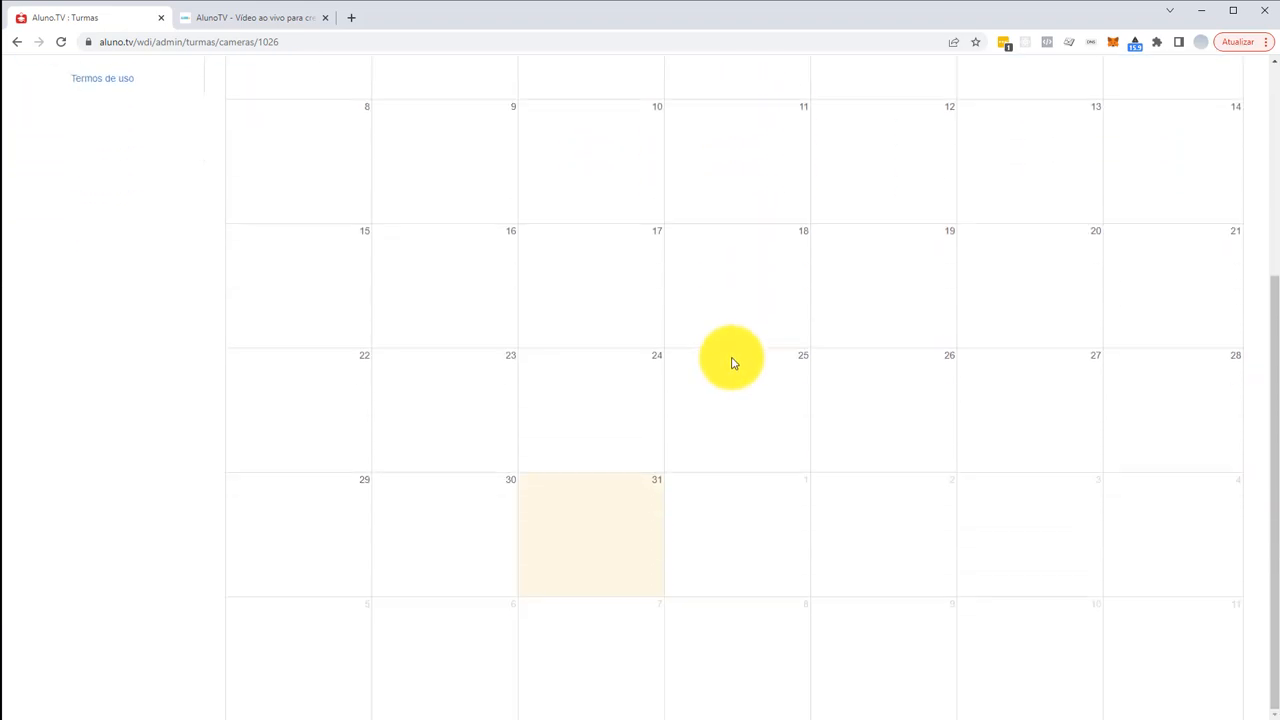
left_click(565, 492)
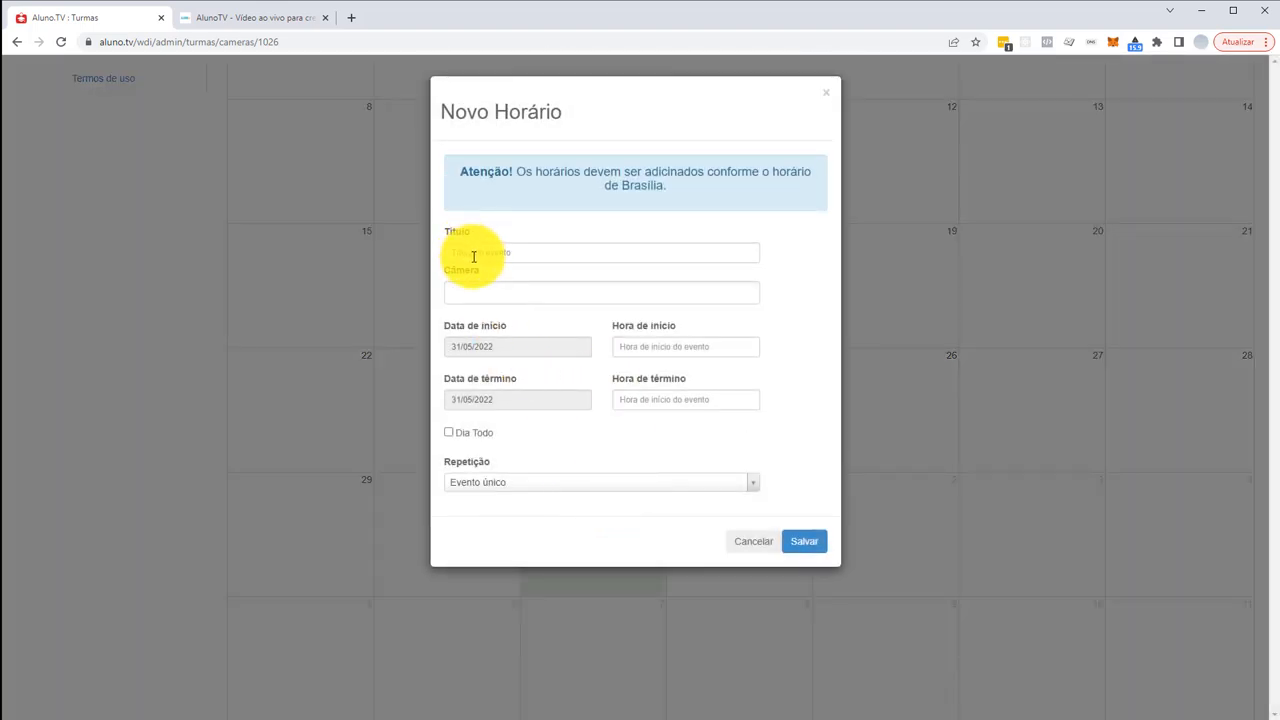
left_click(739, 543)
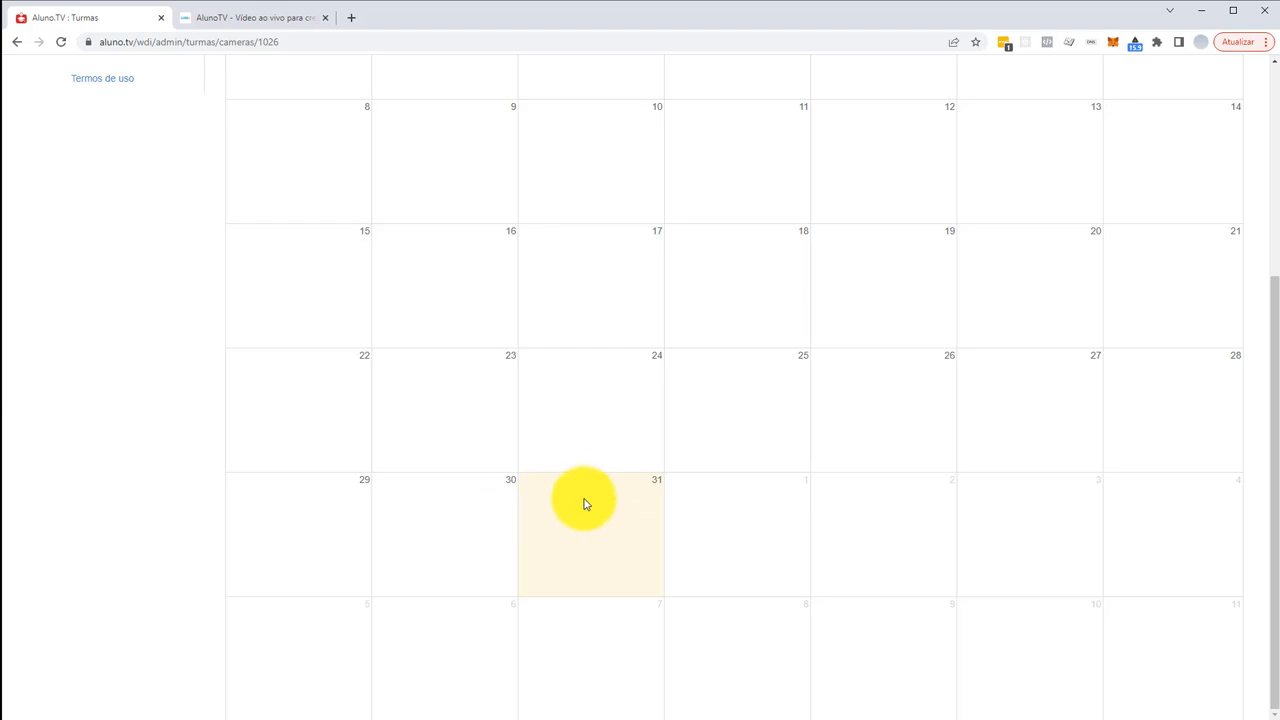
left_click(576, 489)
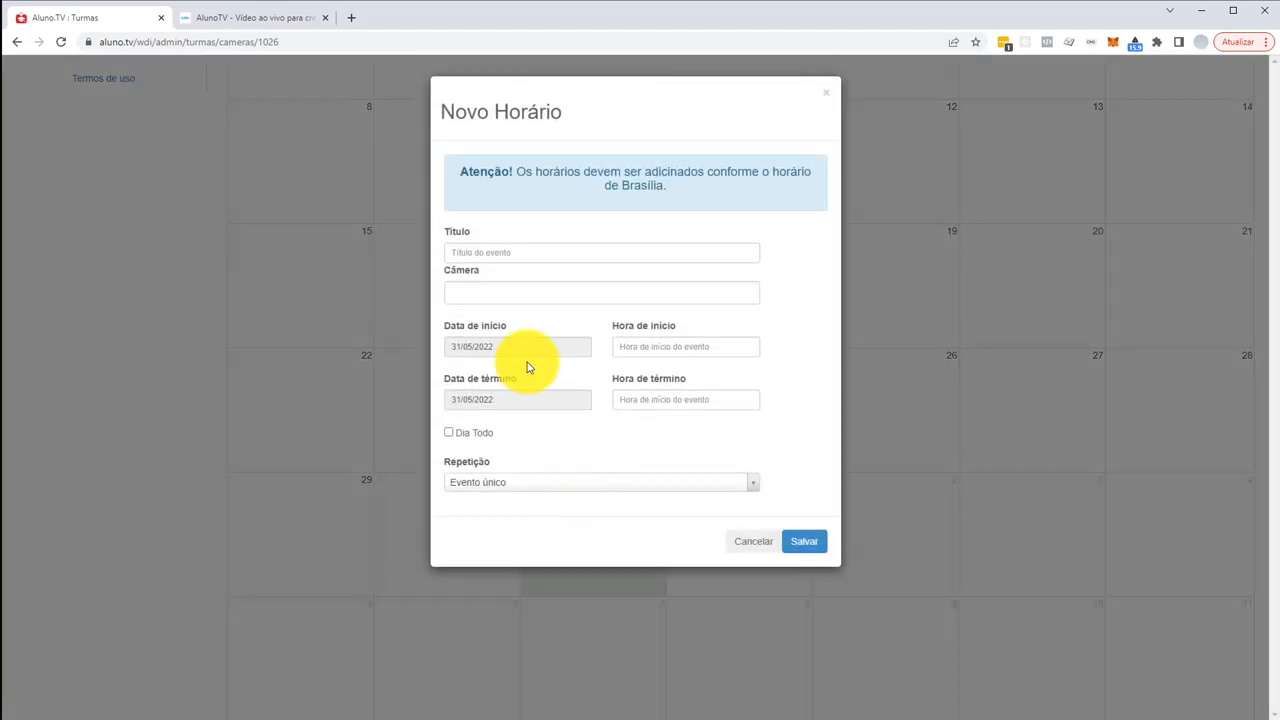
- Title the schedule 'Dia todo', assign the Mini maternal camera, and start it at 19:06
left_click(466, 254)
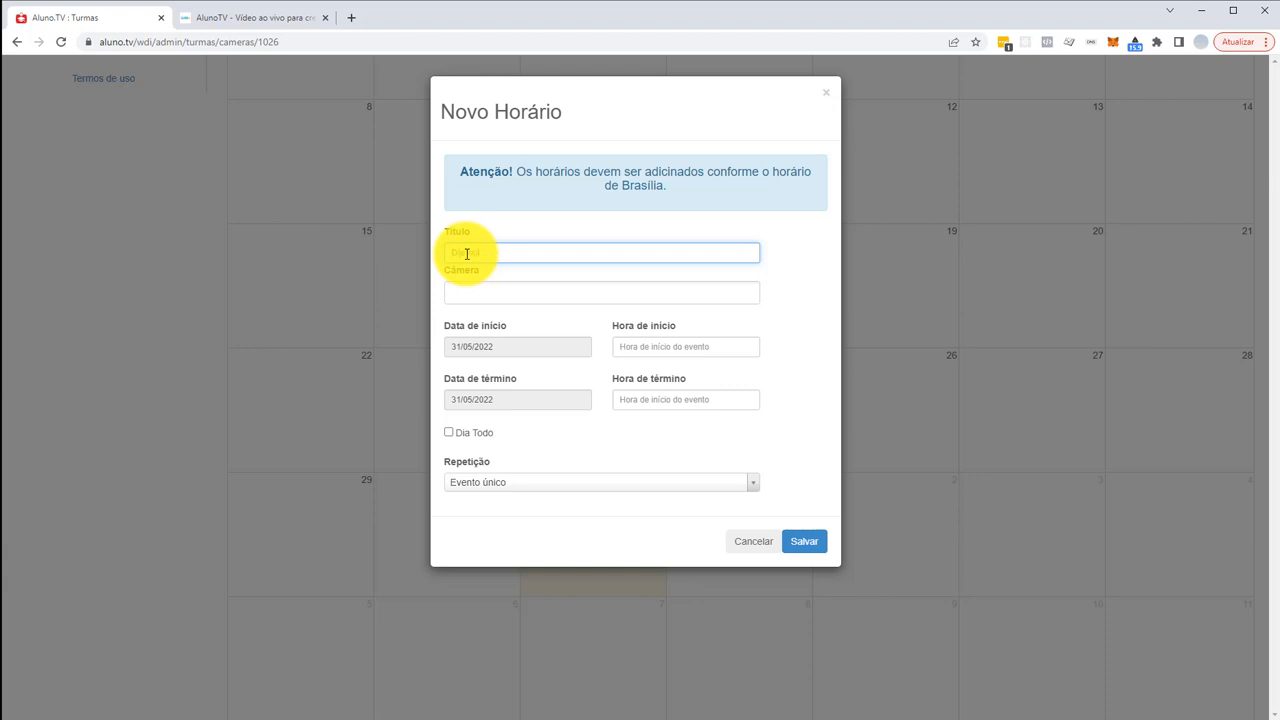
left_click(469, 290)
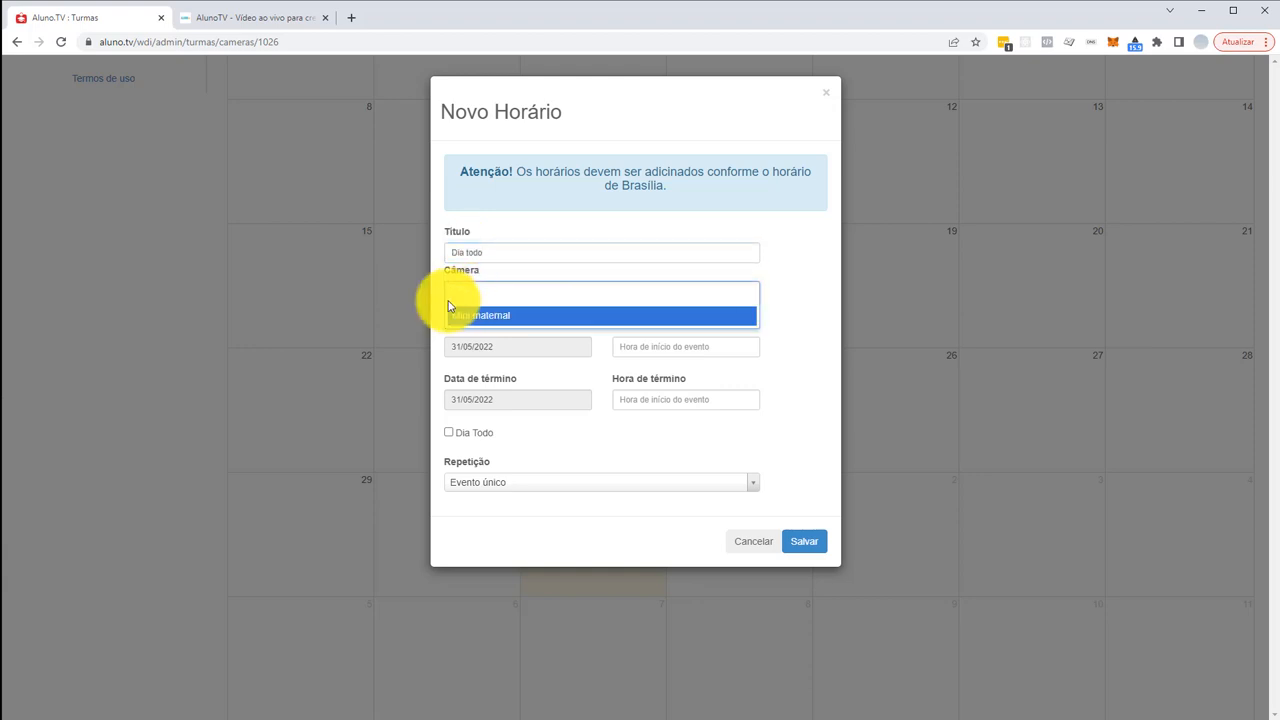
left_click(499, 314)
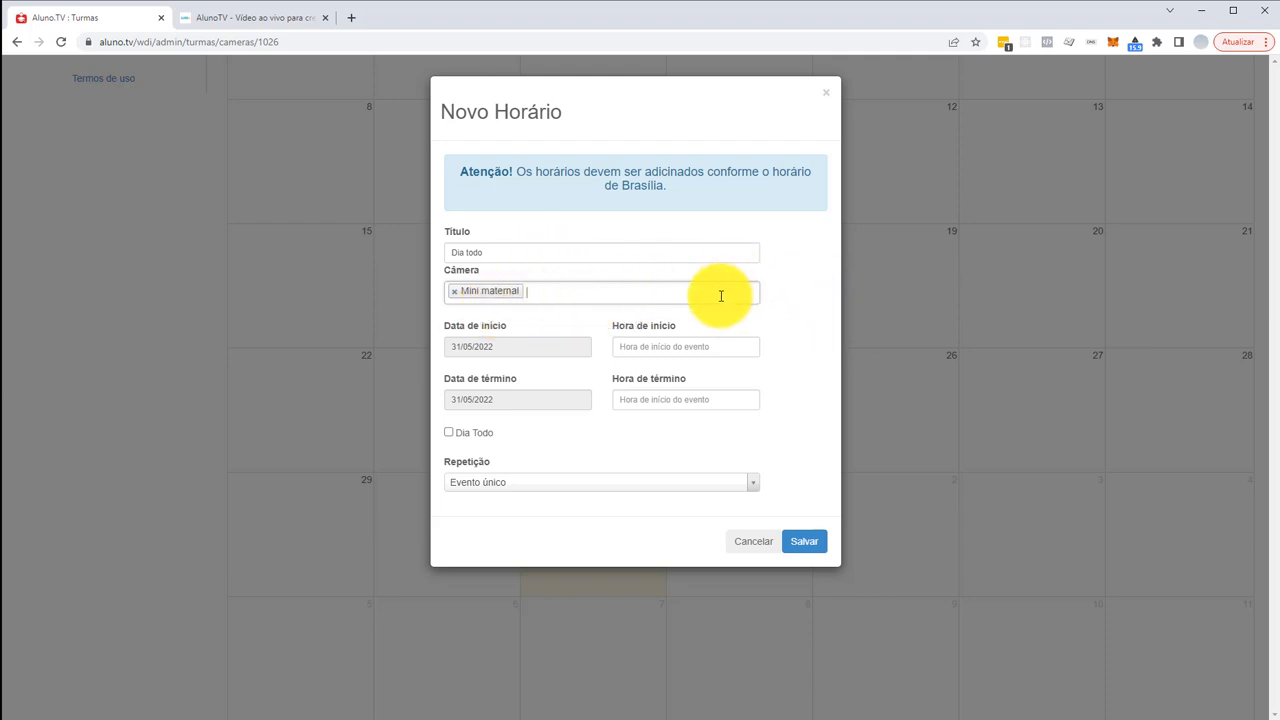
left_click(622, 347)
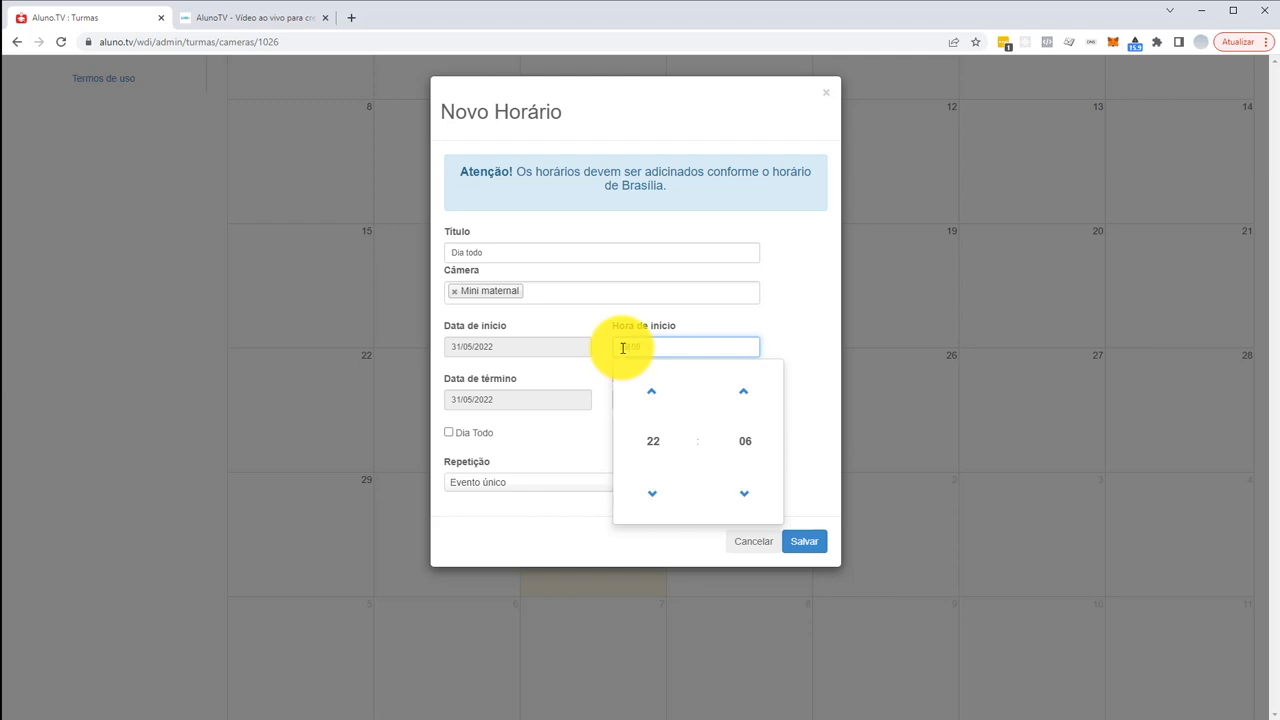
left_click(586, 323)
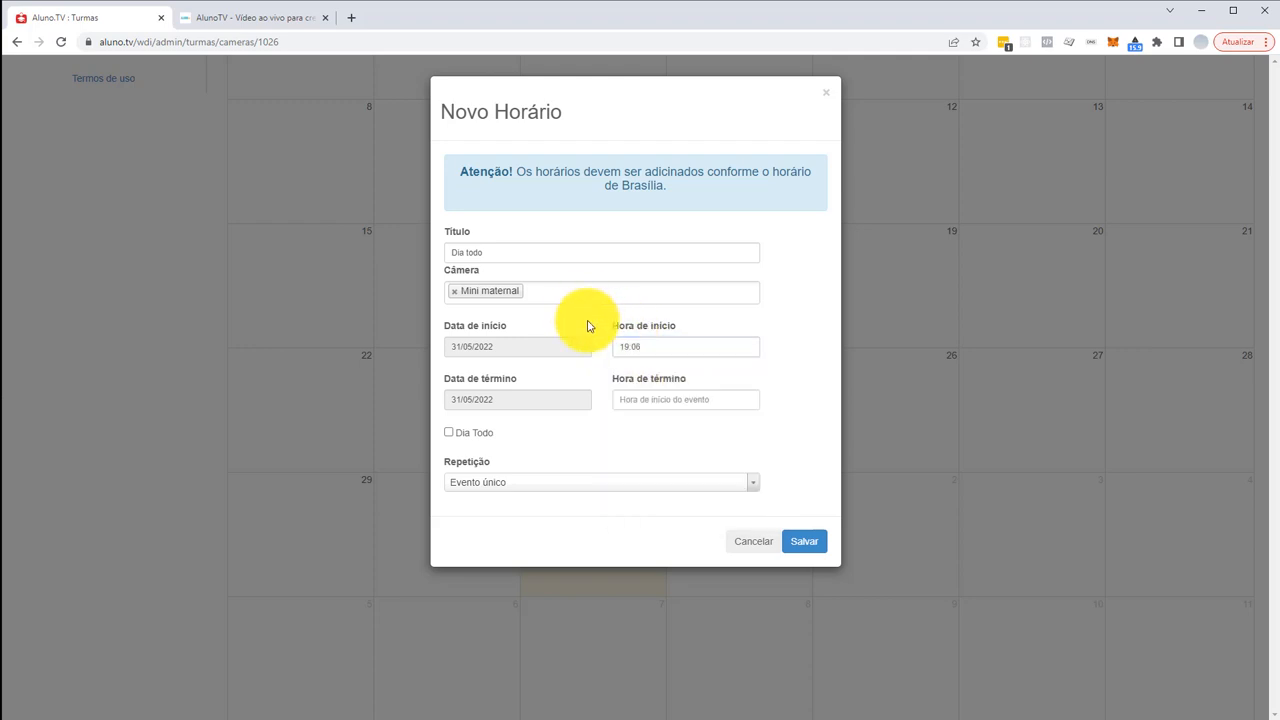
- Set the schedule's end time to 23:06 and bring up the Repetição options
left_click(636, 401)
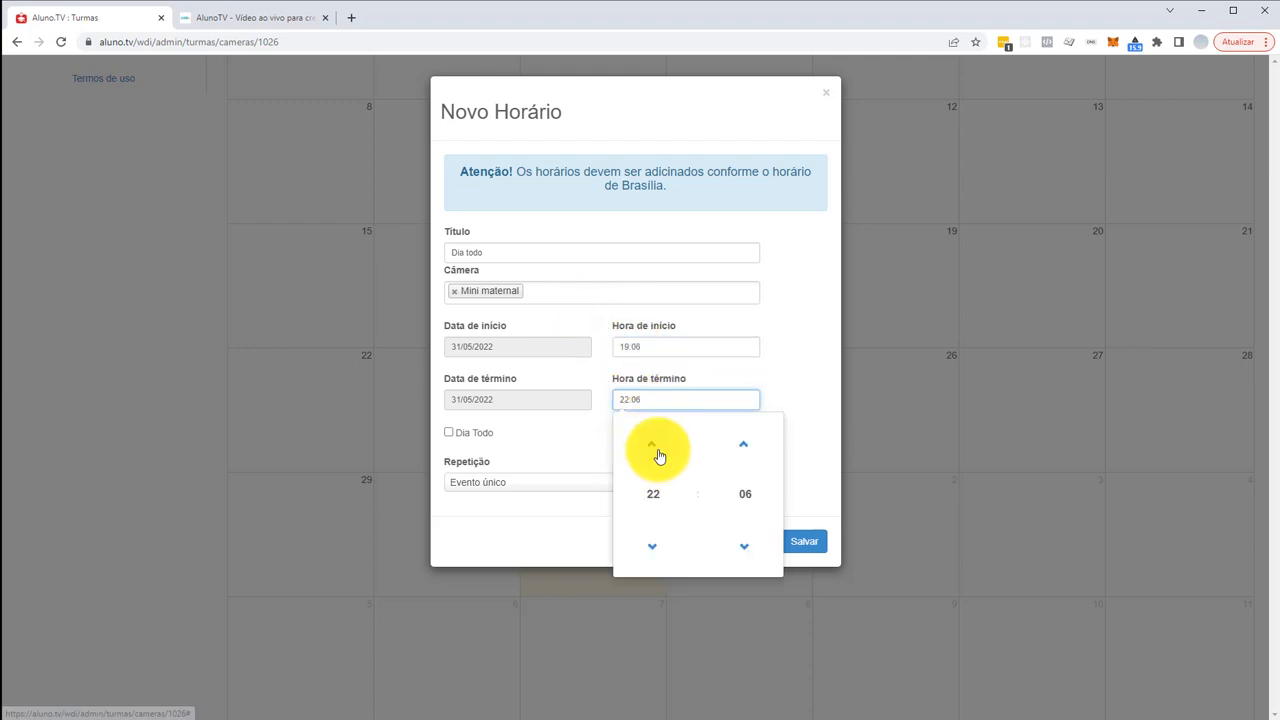
left_click(651, 444)
left_click(797, 372)
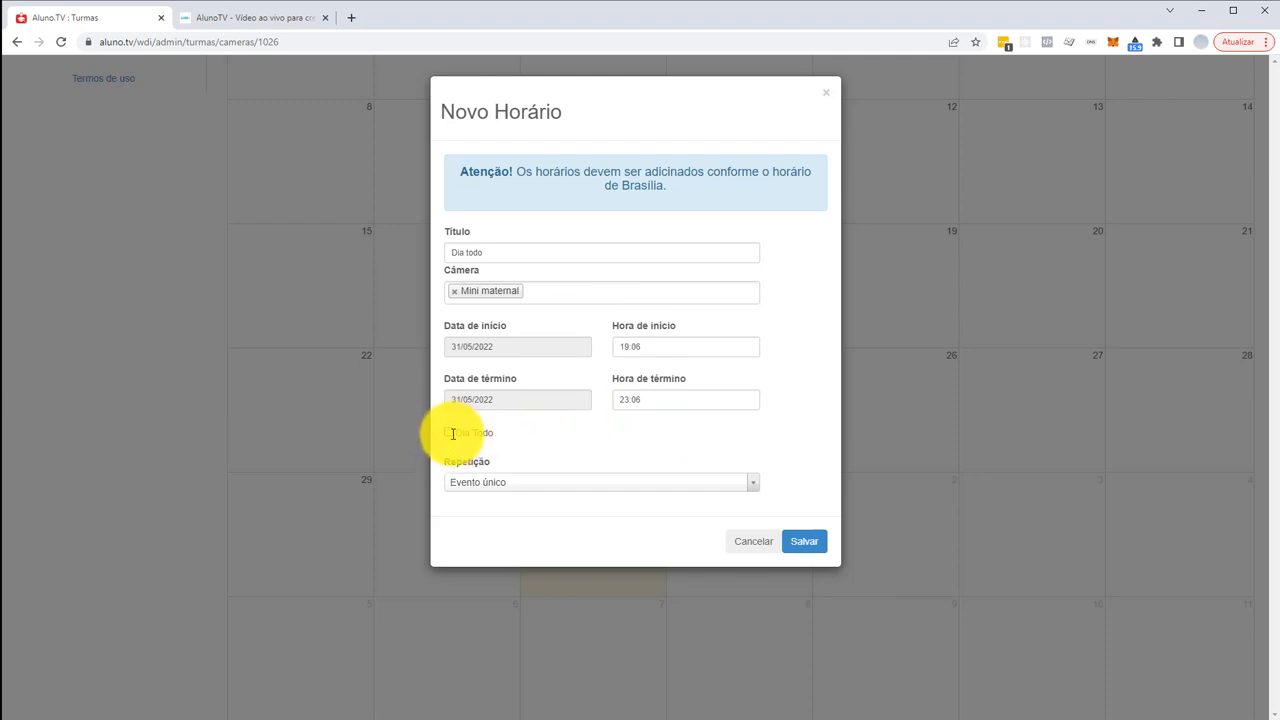
left_click(526, 489)
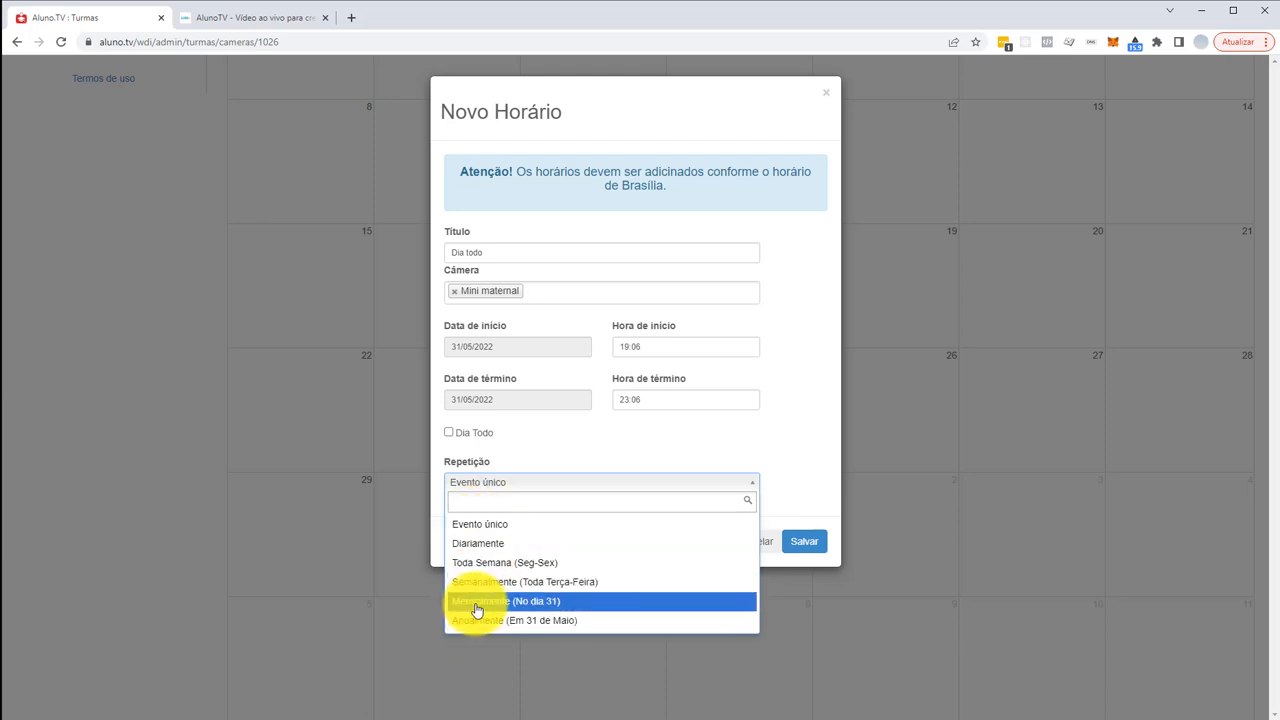
left_click(468, 543)
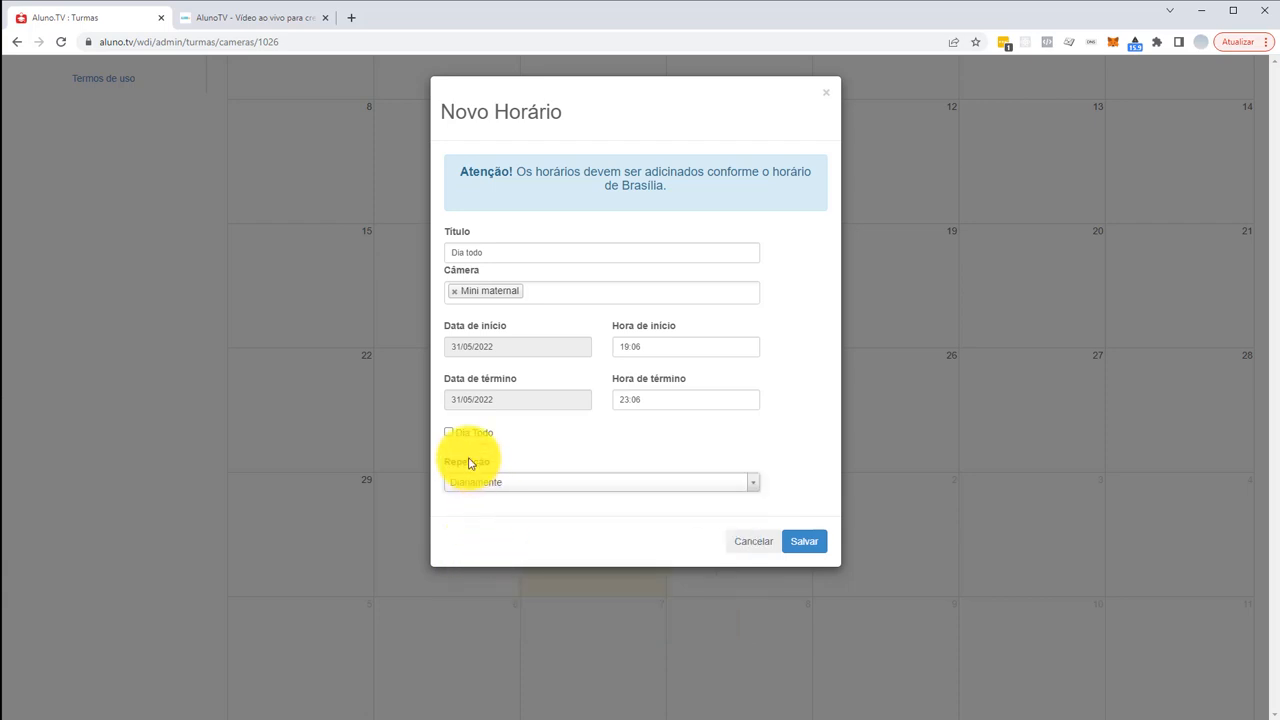
left_click(812, 541)
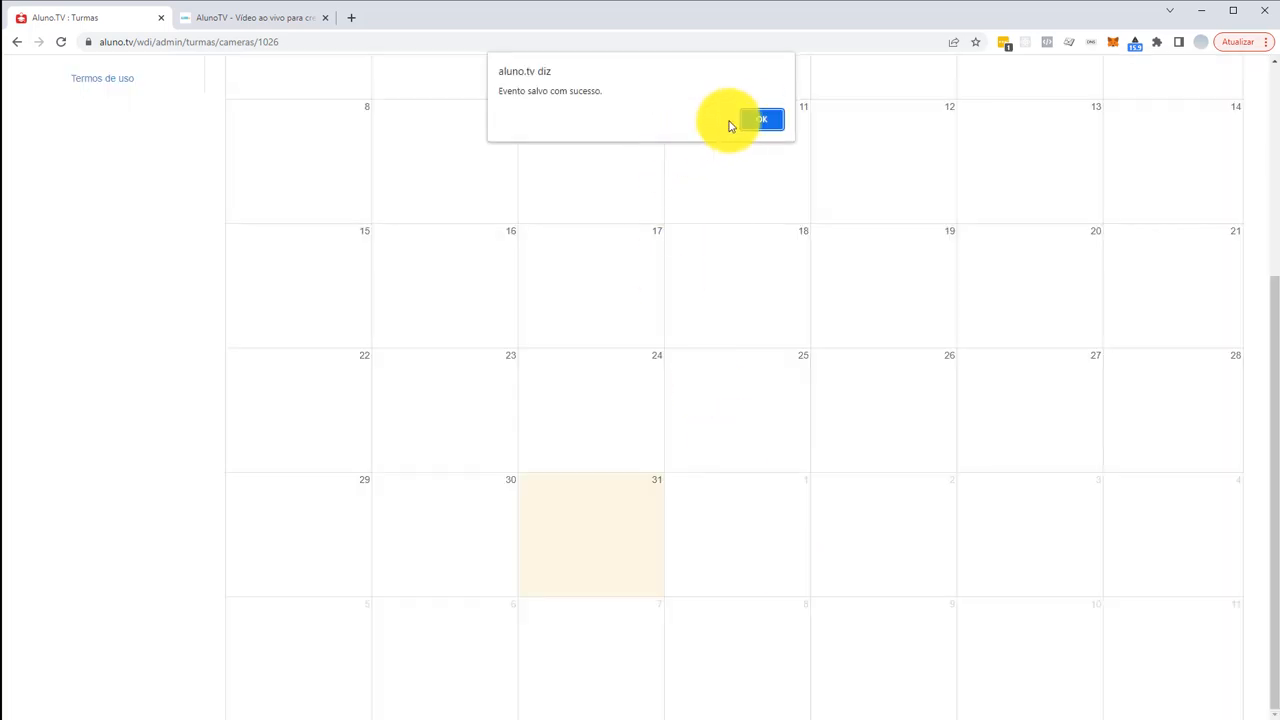
left_click(758, 120)
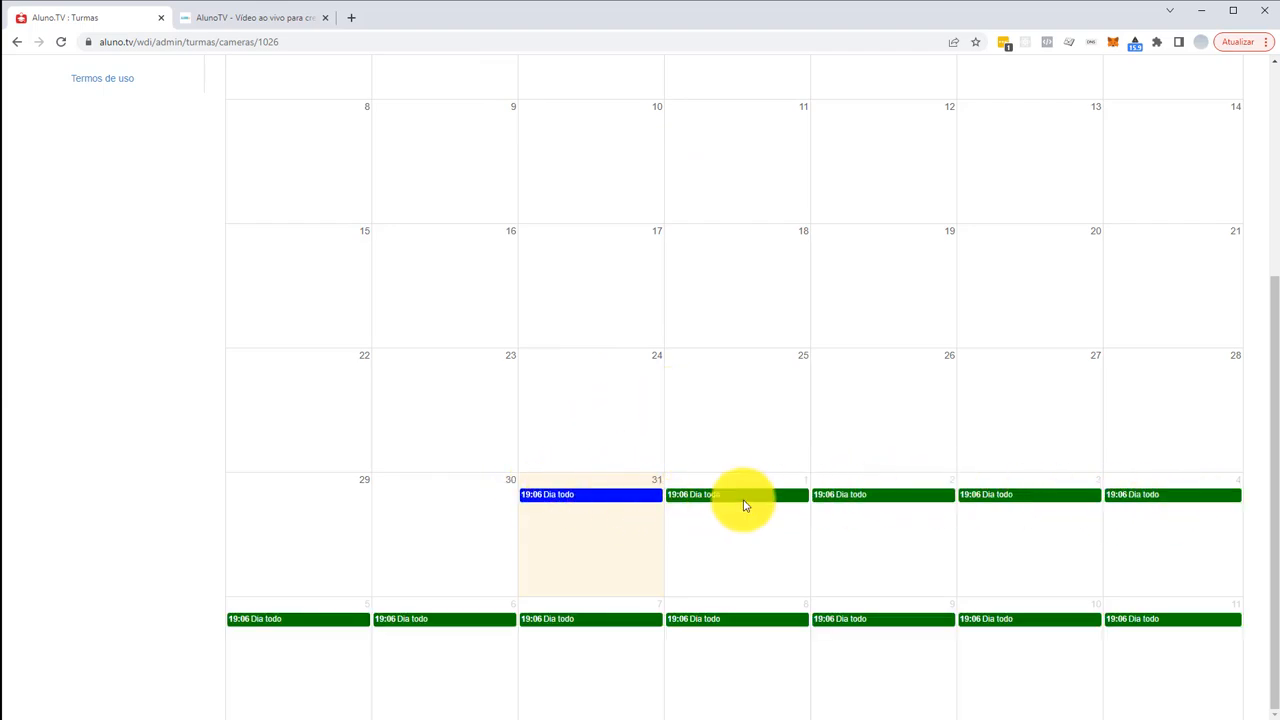
left_click(566, 494)
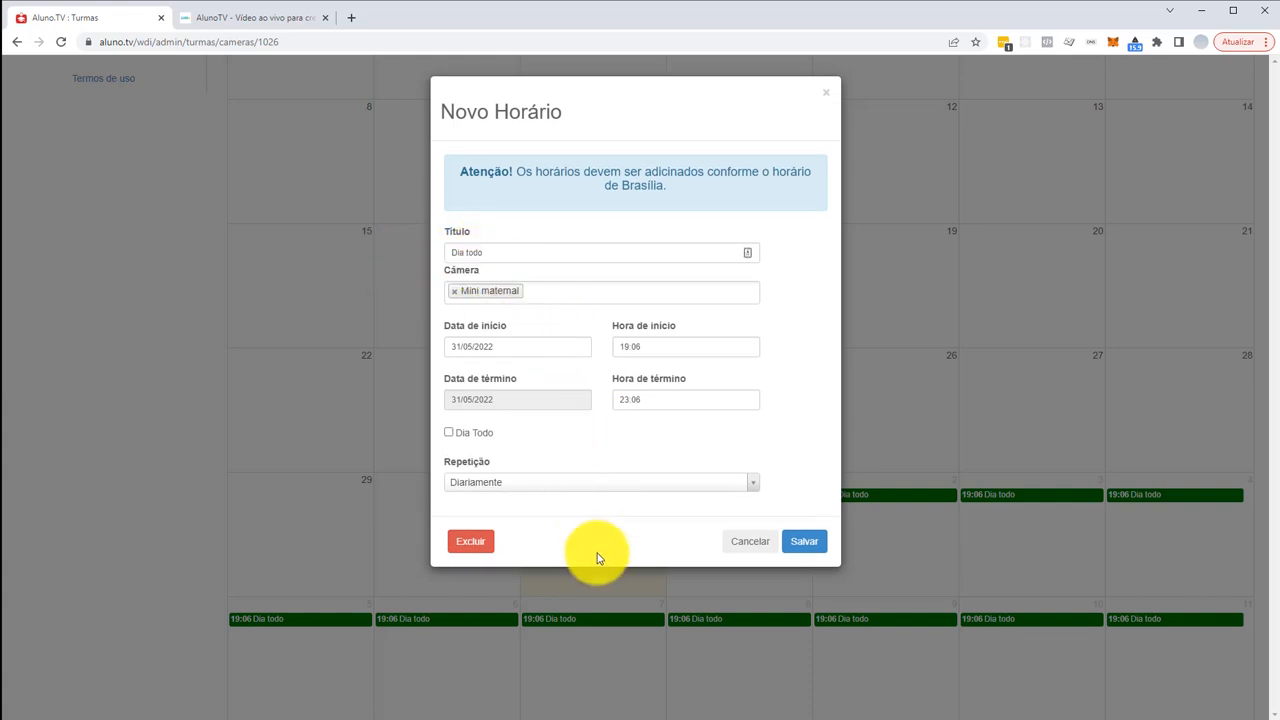
left_click(750, 541)
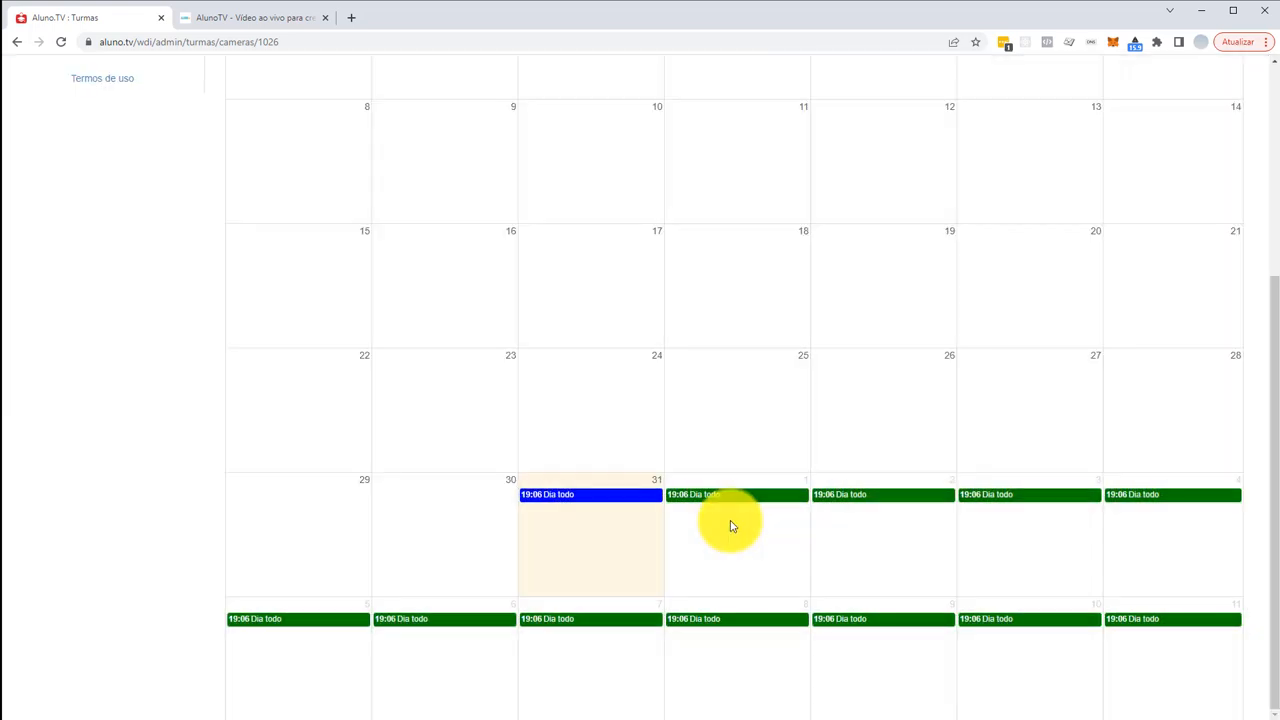
scroll(730, 527, "up", 4)
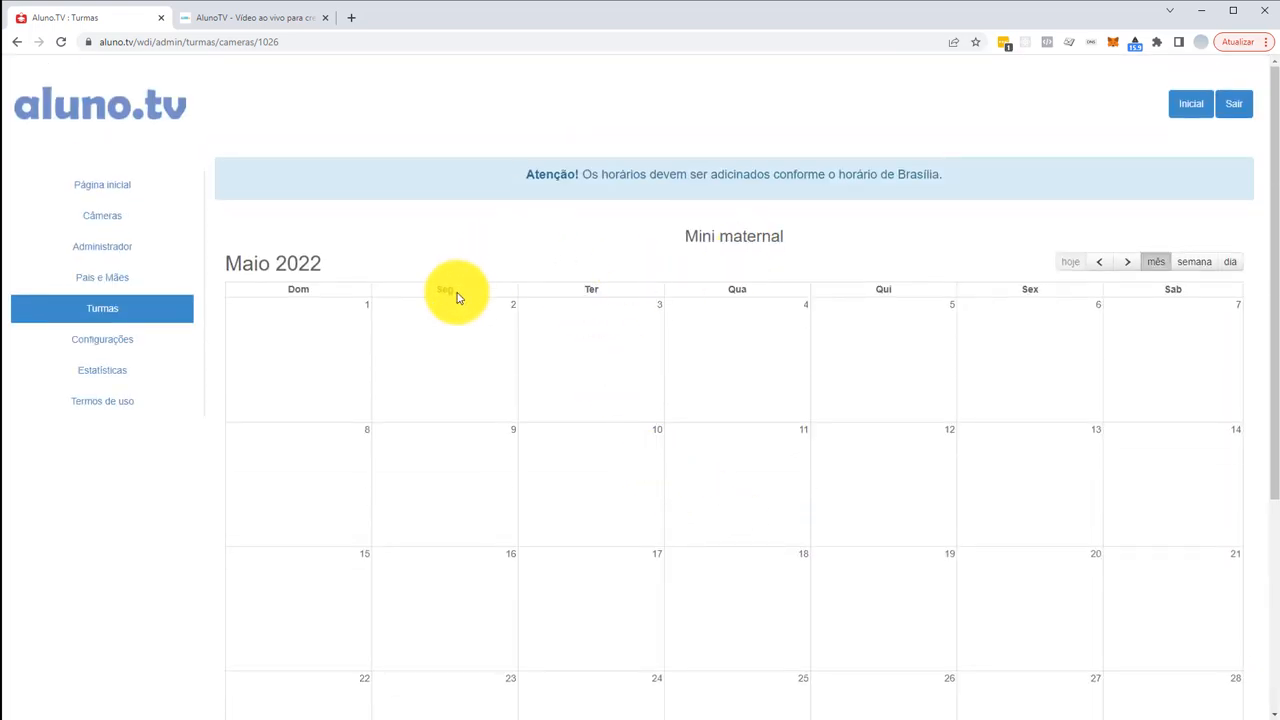
- Log out of the admin panel and sign in with the parent's gmail.com e-mail and password
left_click(1232, 110)
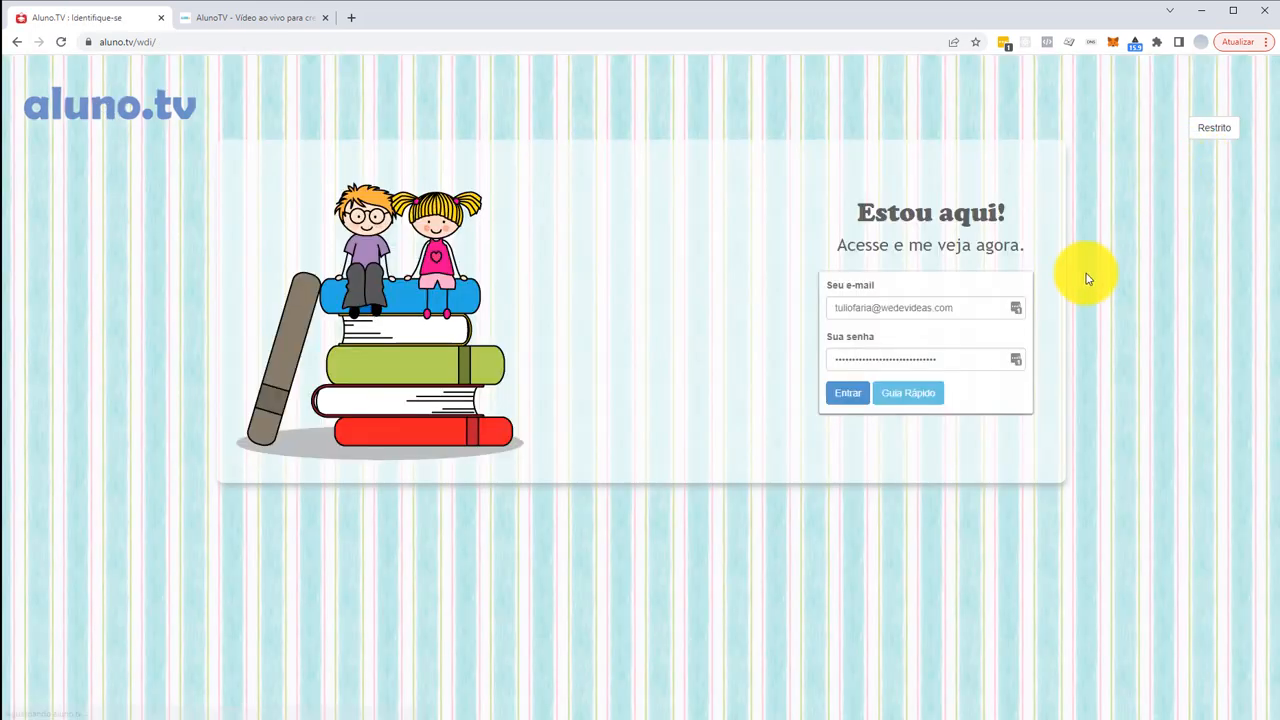
left_click_drag(884, 307, 1057, 309)
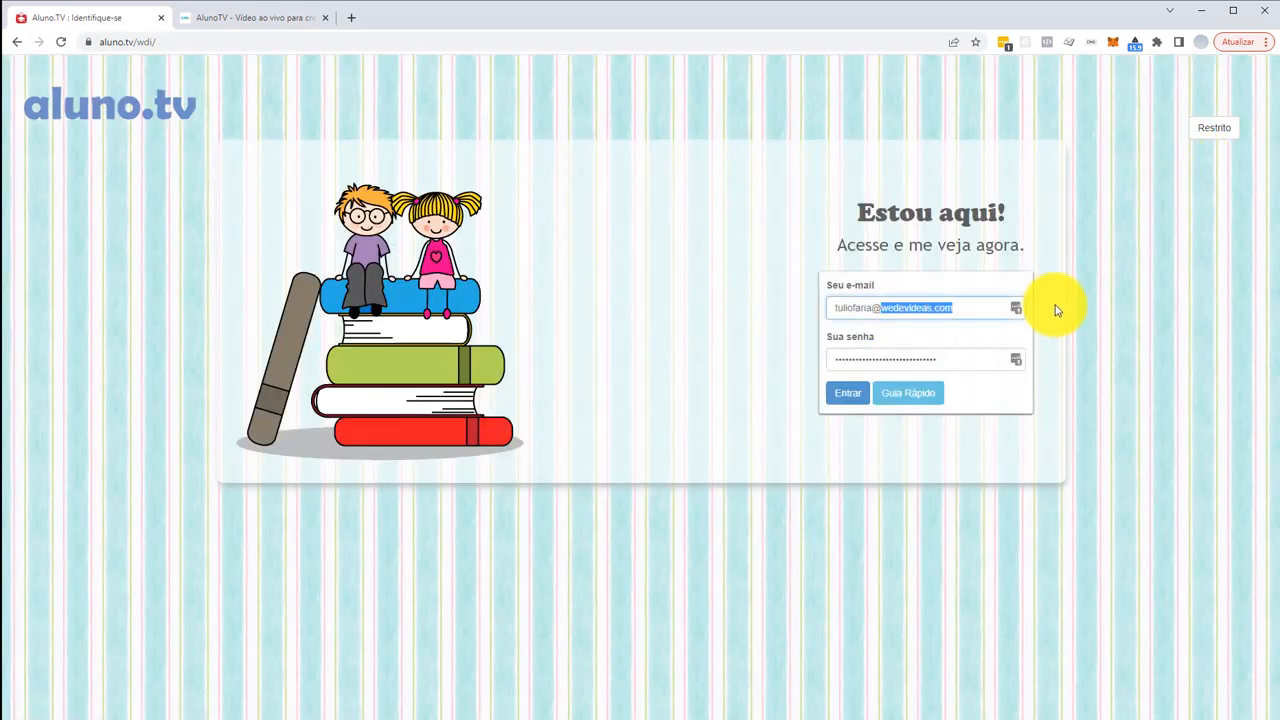
type("gm")
type("om")
key("Tab")
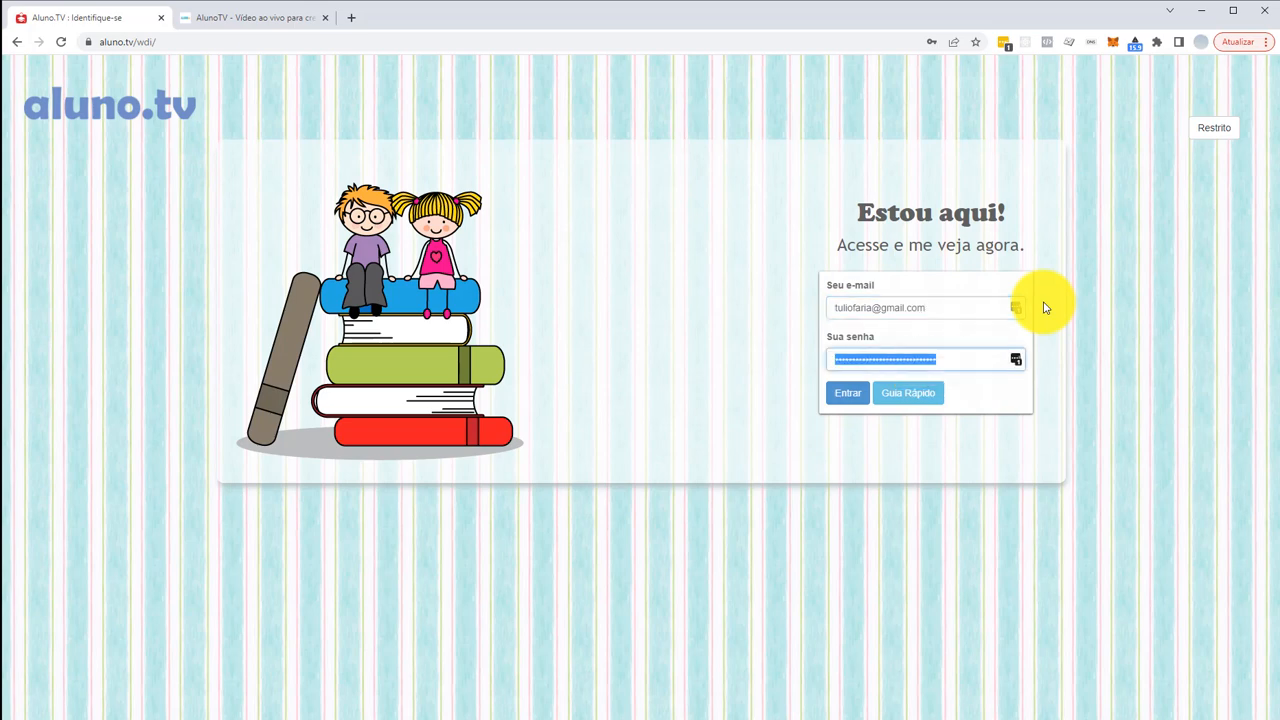
type("********")
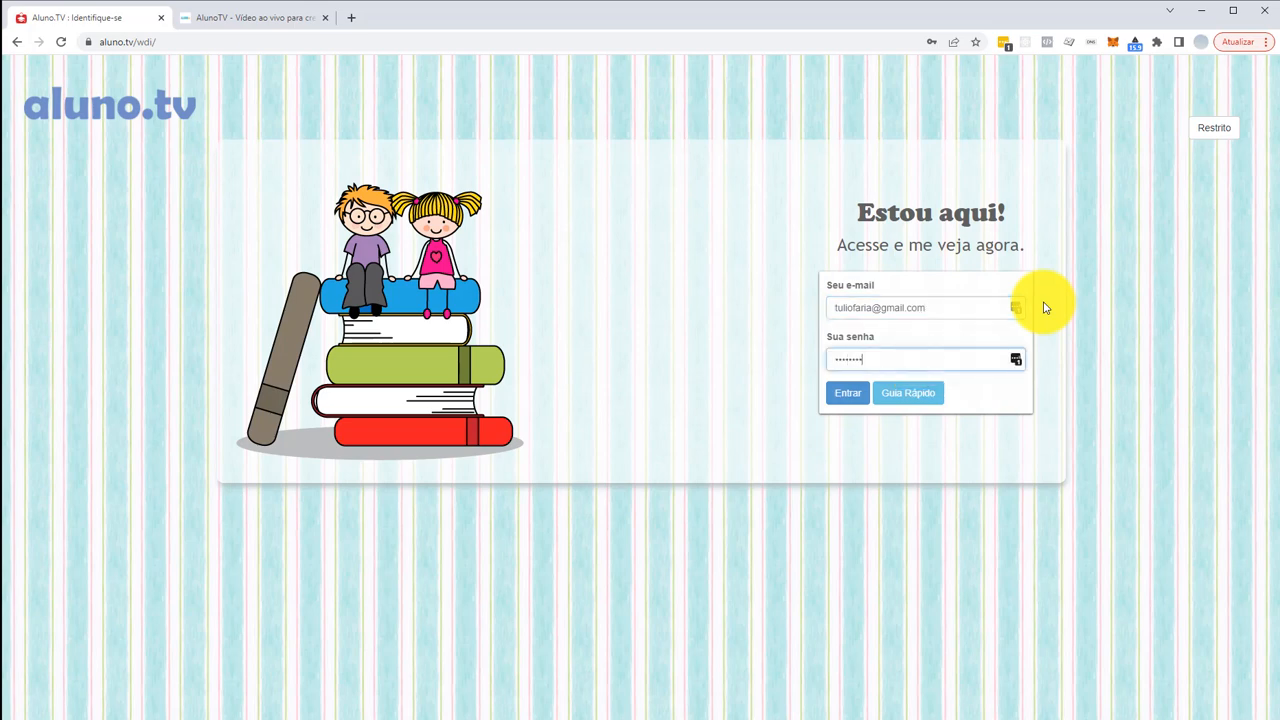
key("Return")
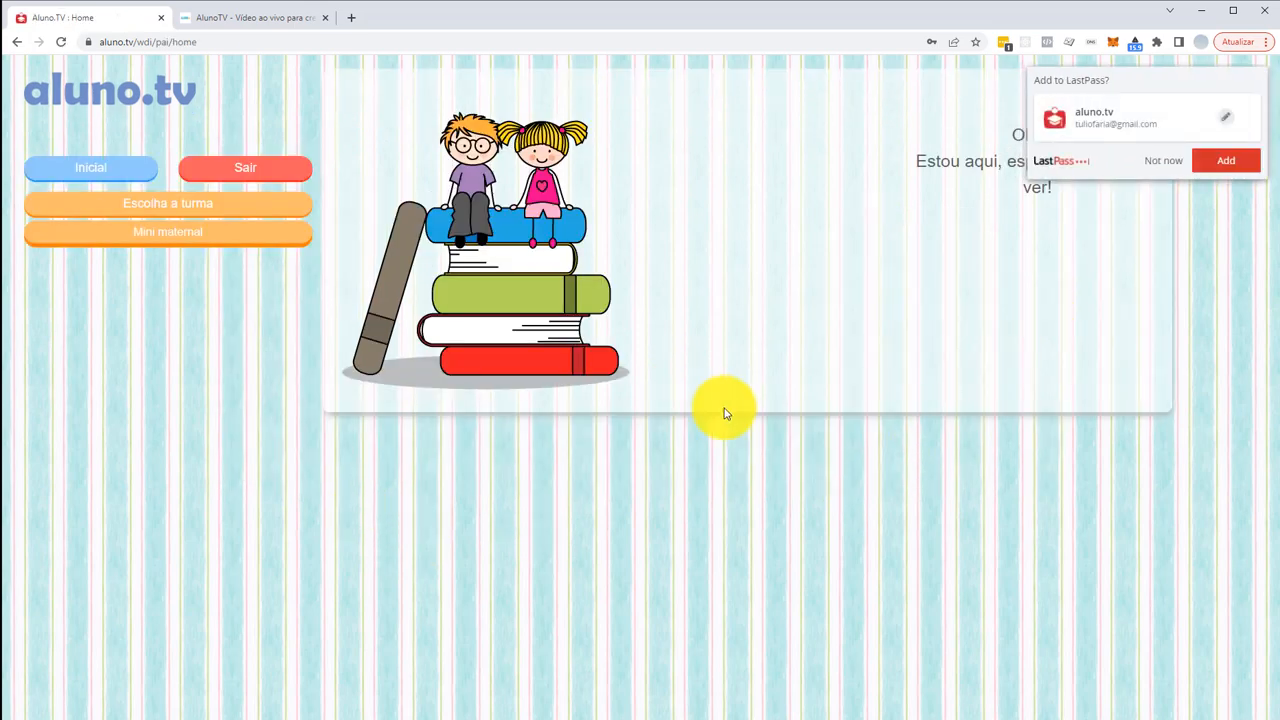
- Watch the live Mini maternal camera for the 19:06–23:06 slot, then log the parent out
left_click(1206, 168)
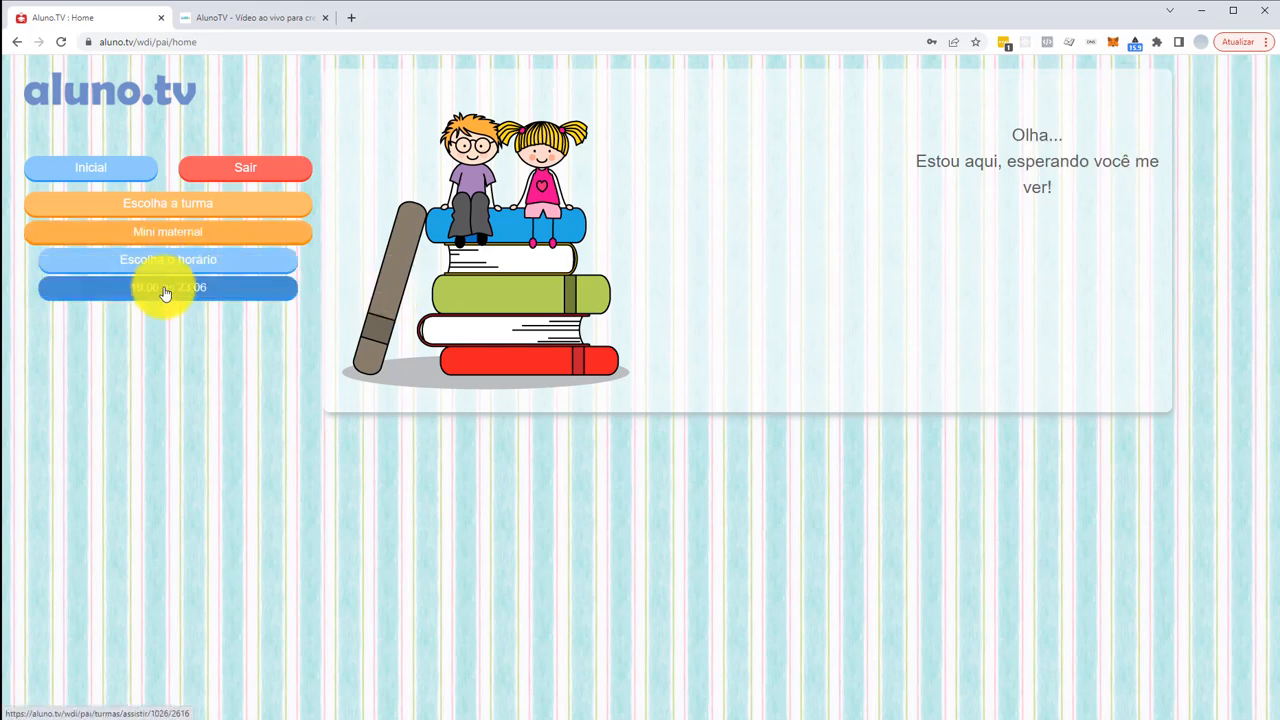
left_click(155, 296)
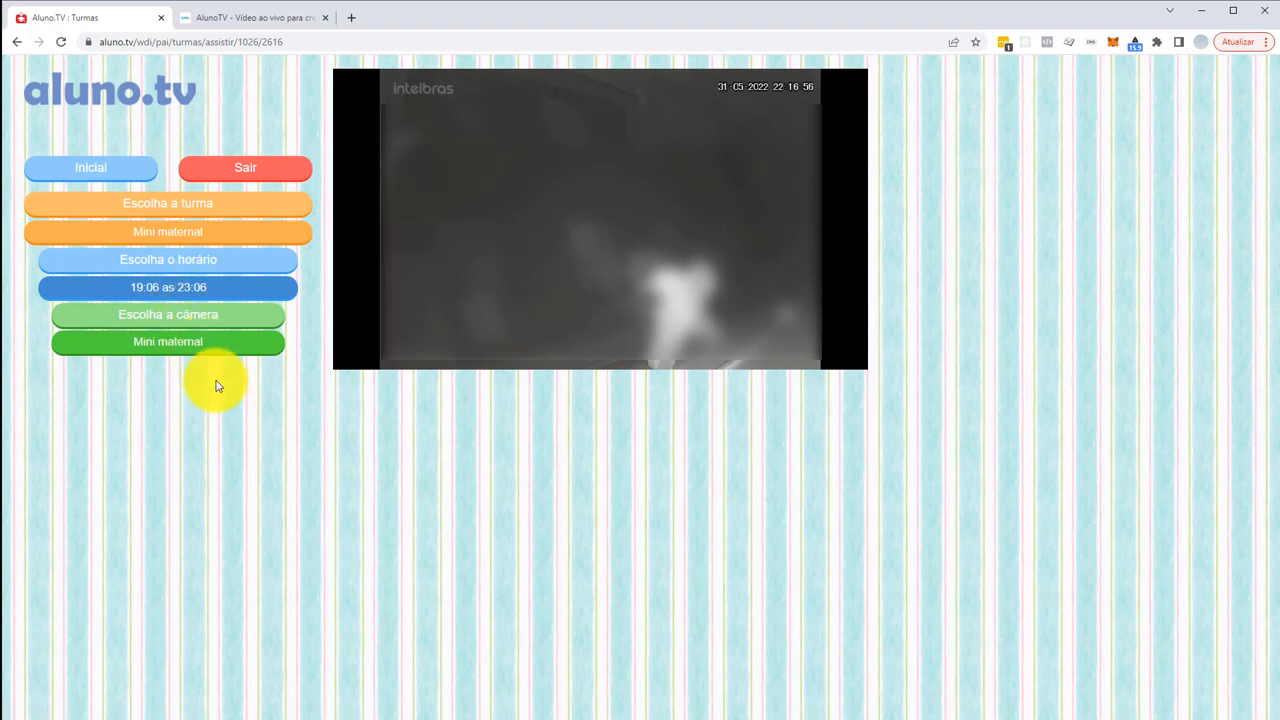
left_click(230, 170)
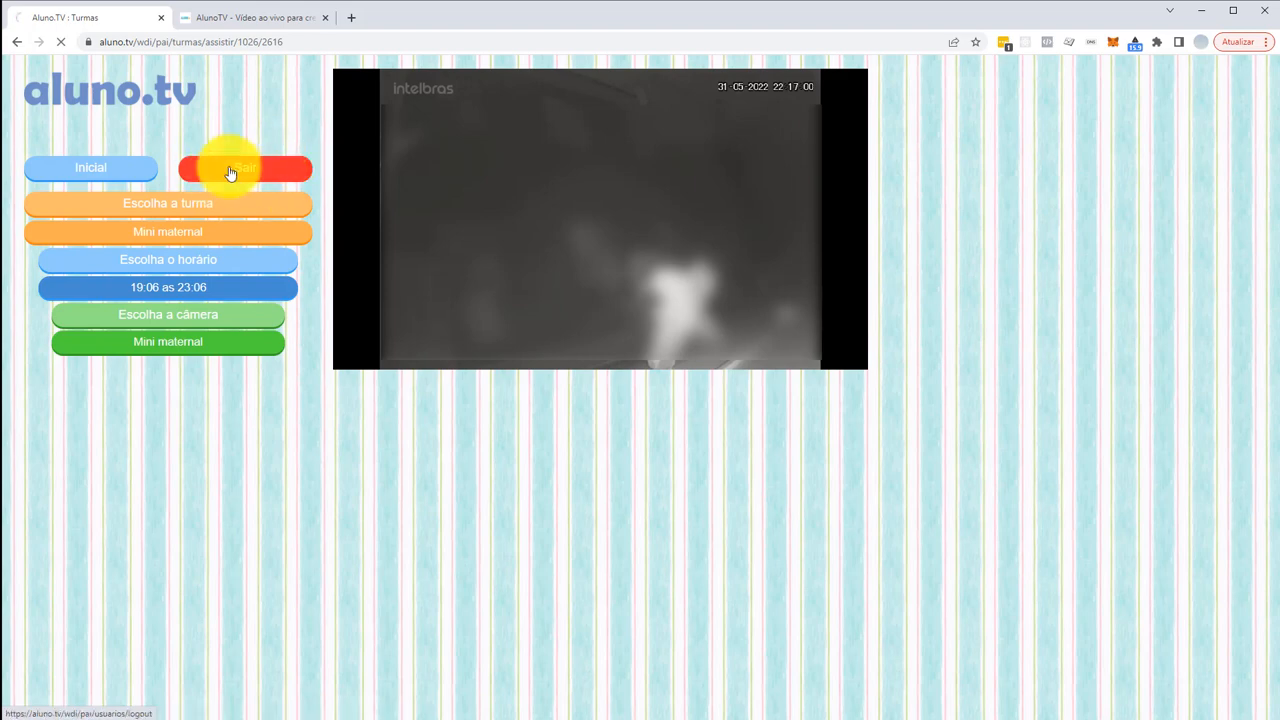
- Re-enter the admin area and remove the parent from the Mini maternal class's linked parents, saving
left_click(1218, 132)
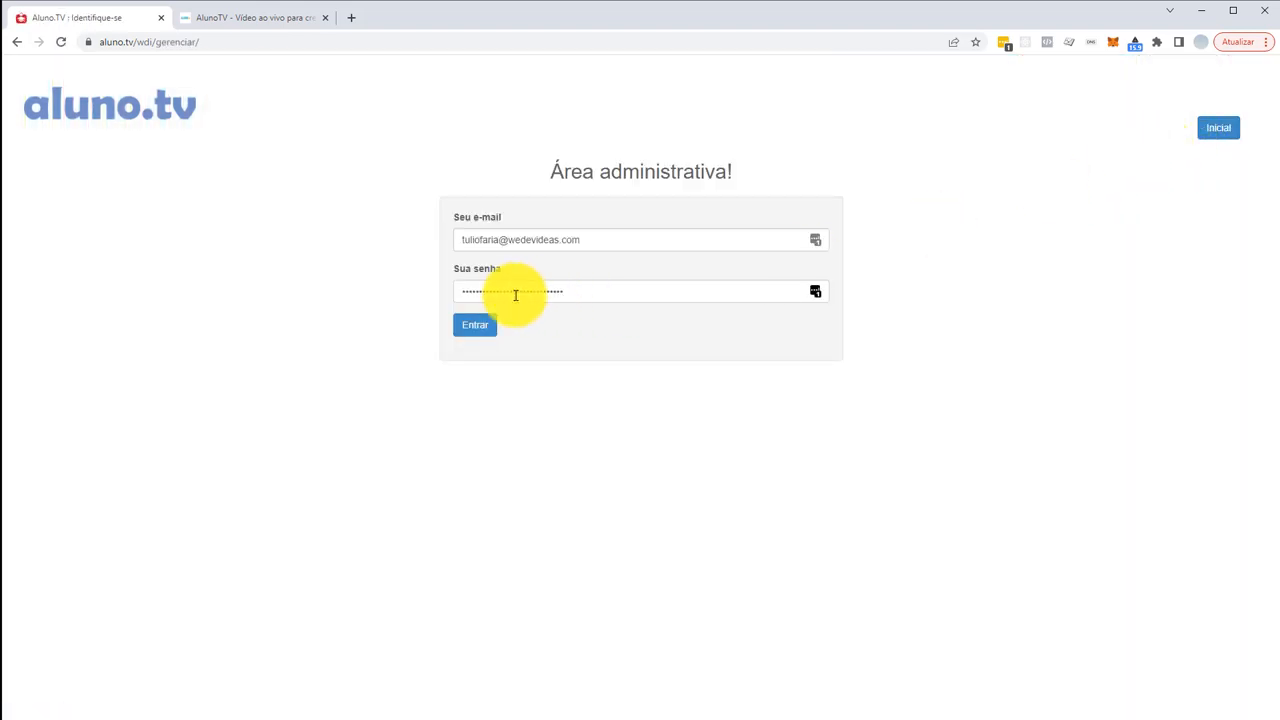
left_click(466, 327)
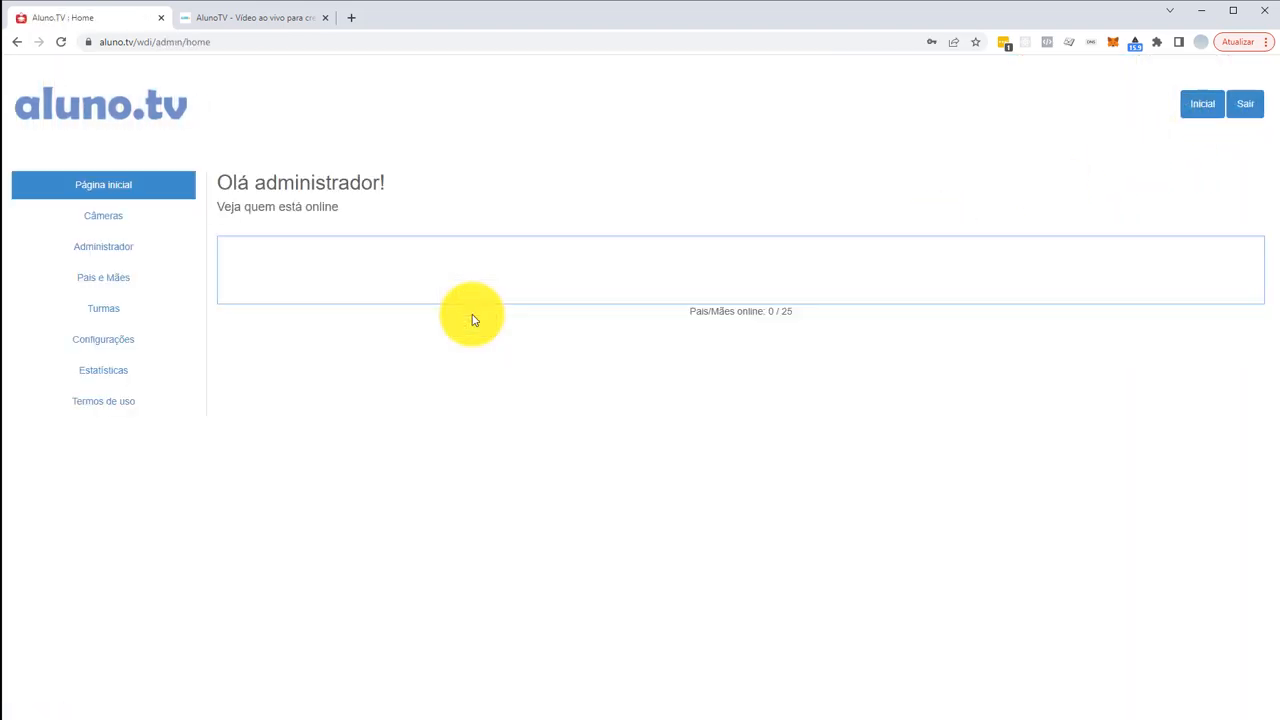
left_click(103, 306)
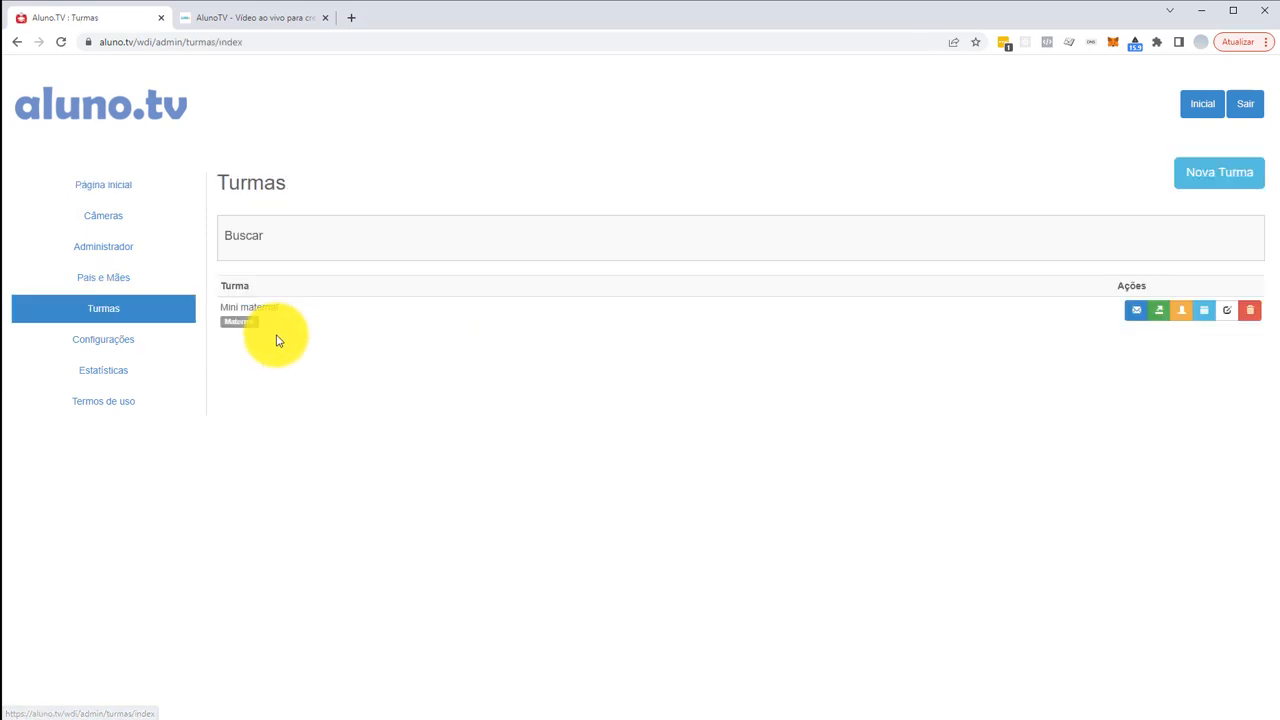
left_click(1181, 314)
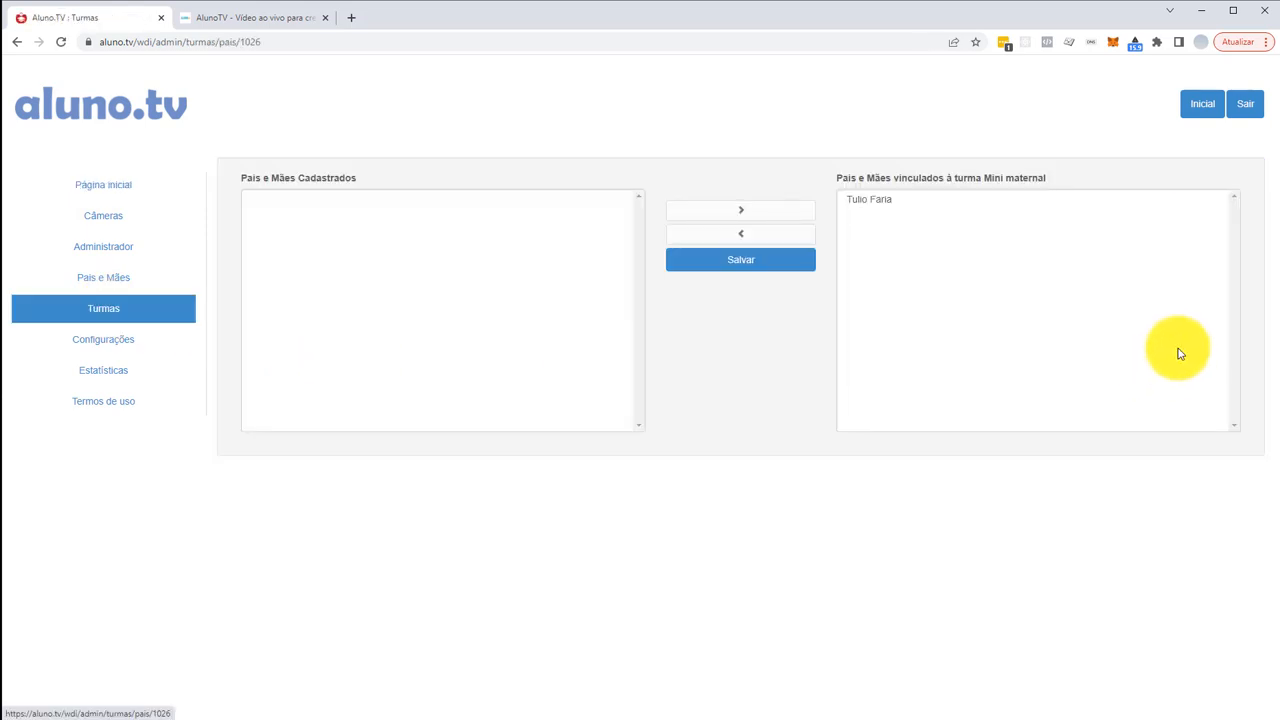
left_click(880, 200)
left_click(741, 233)
left_click(729, 262)
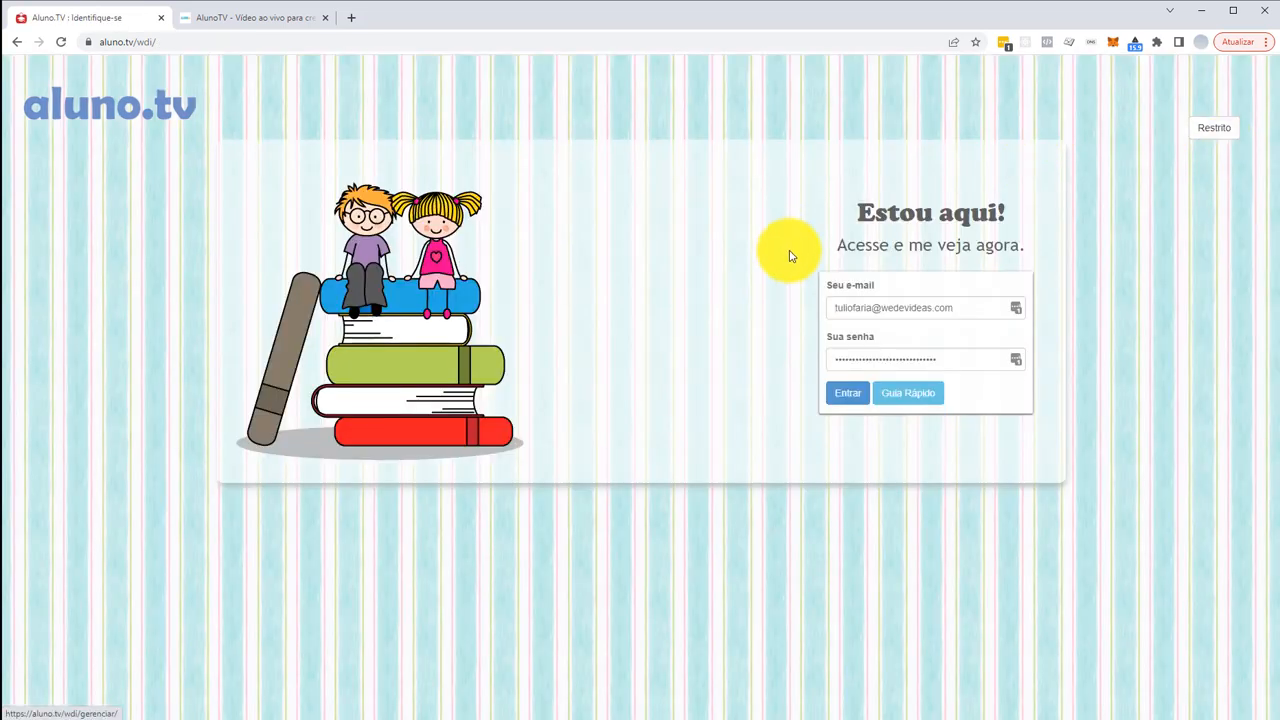
- Sign in as the parent with the gmail.com e-mail and decline LastPass's save-password prompt
left_click_drag(880, 308, 1014, 309)
type("gmail.com")
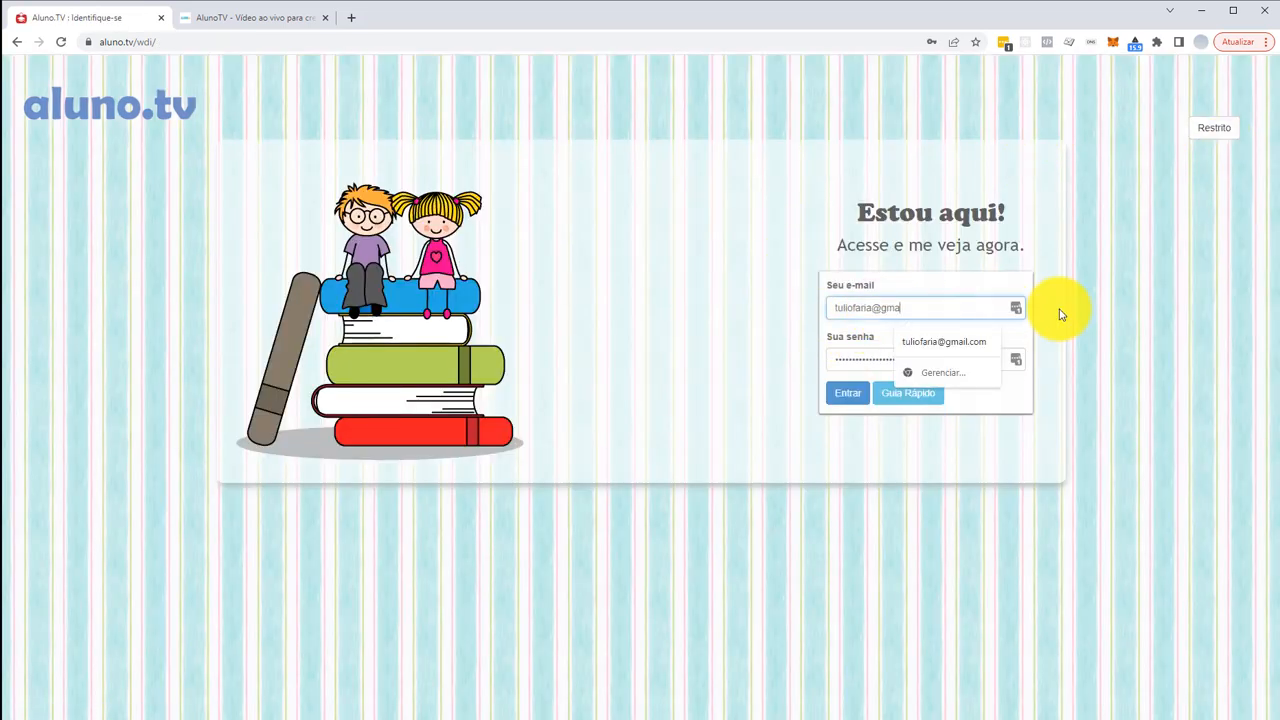
key("Tab")
type("1•••")
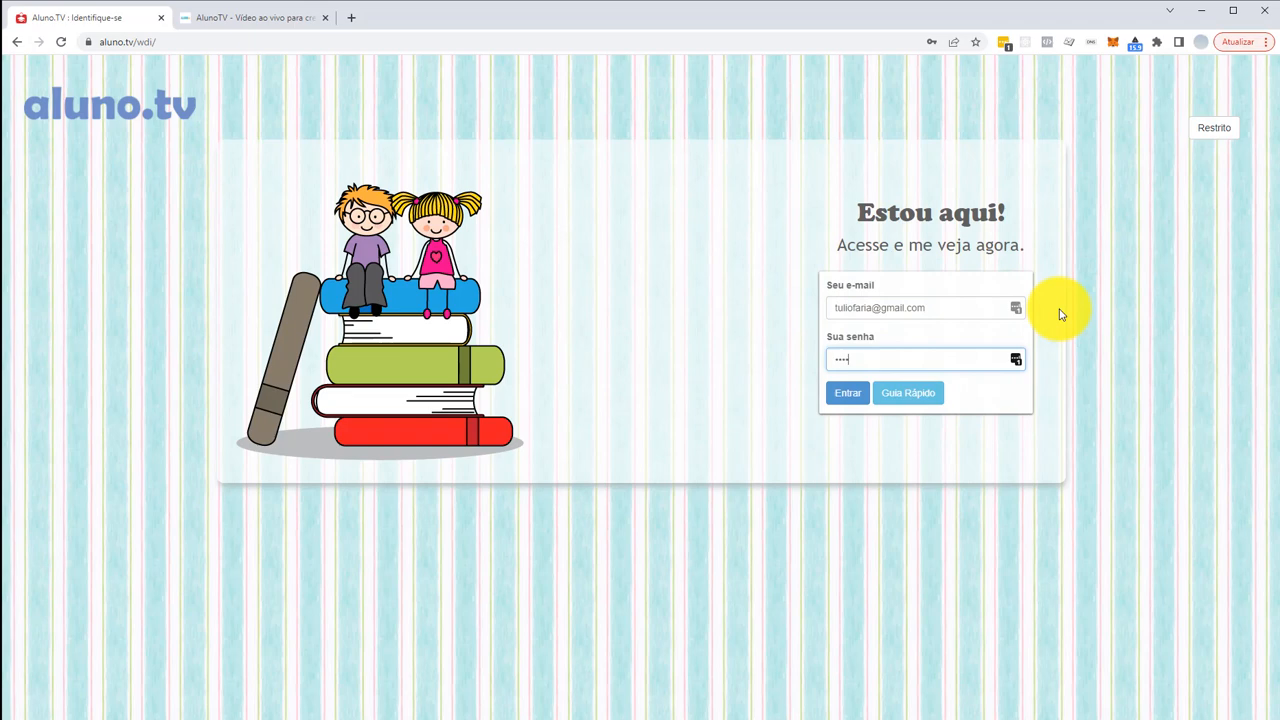
type("••••")
key("Return")
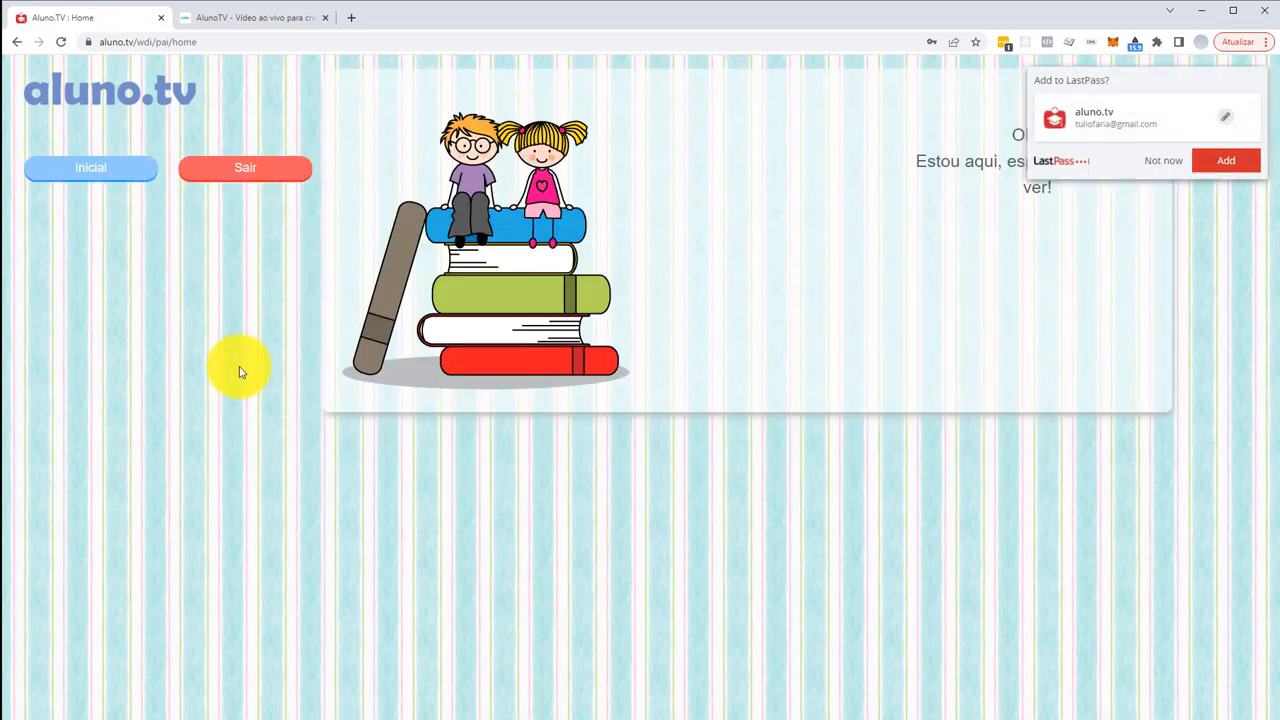
left_click(1168, 162)
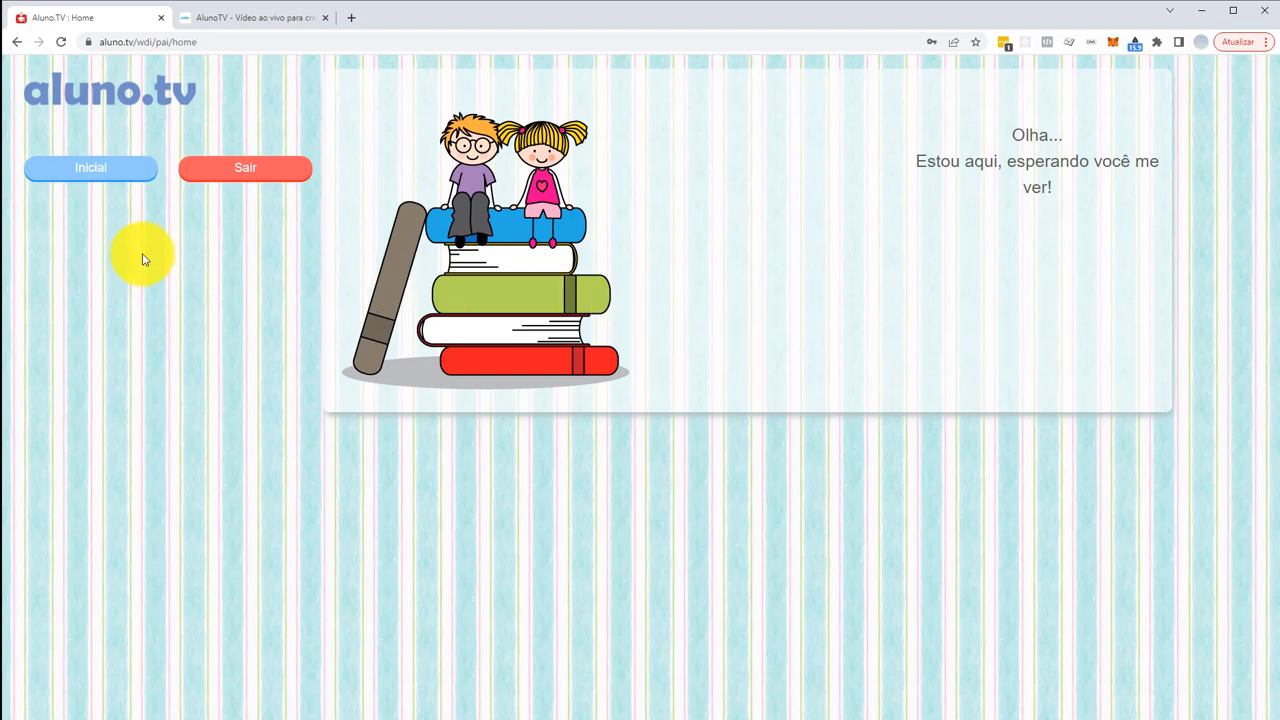
- Log the parent out, enter the admin area as administrator, and open Configurações
left_click(243, 176)
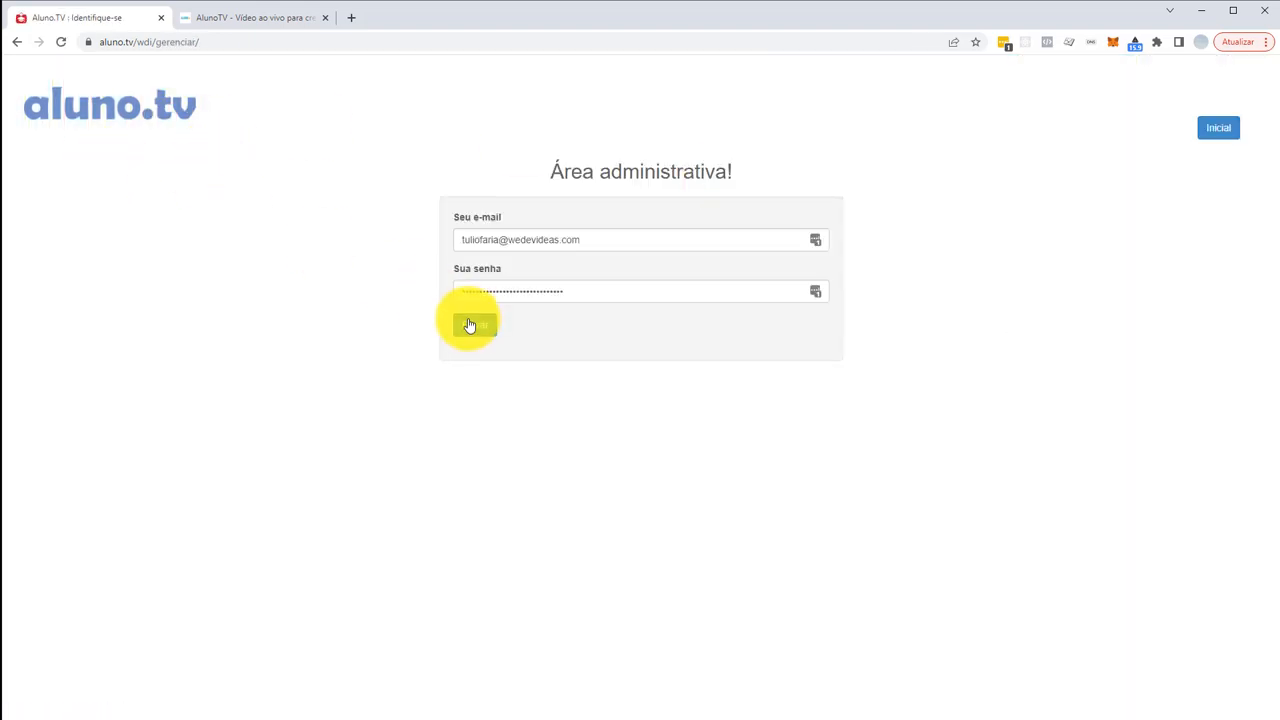
left_click(470, 323)
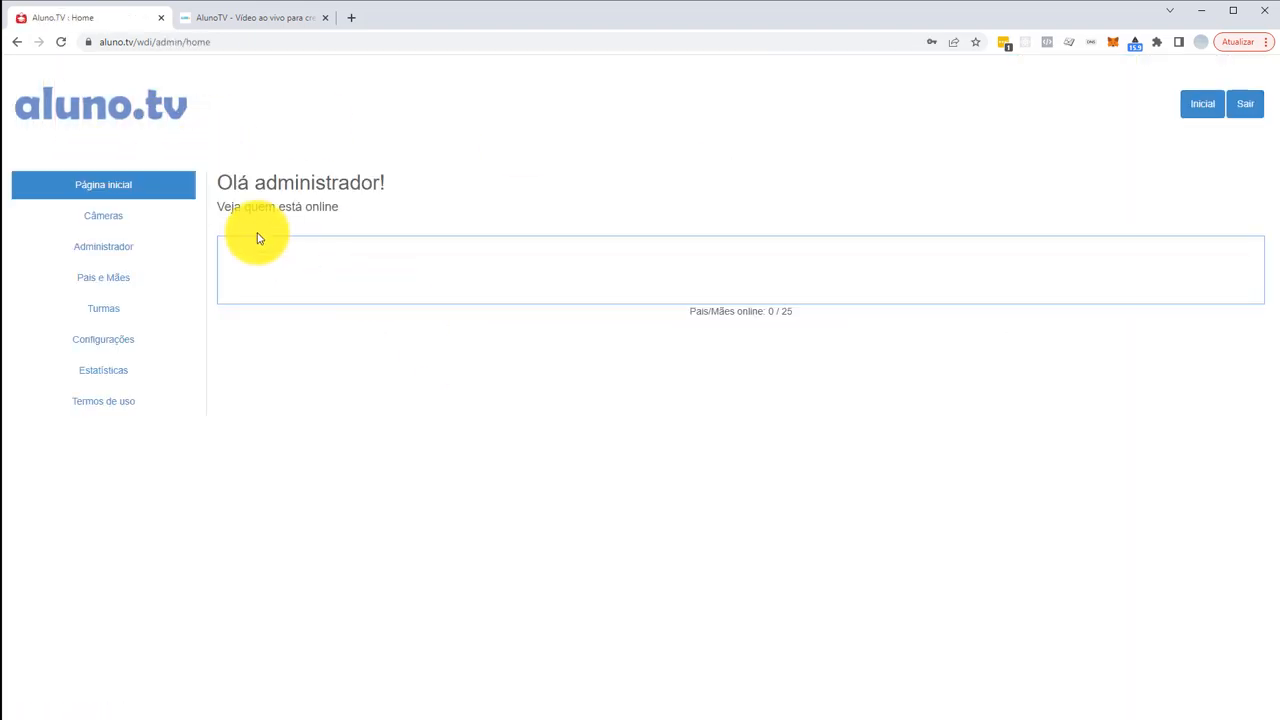
left_click(124, 344)
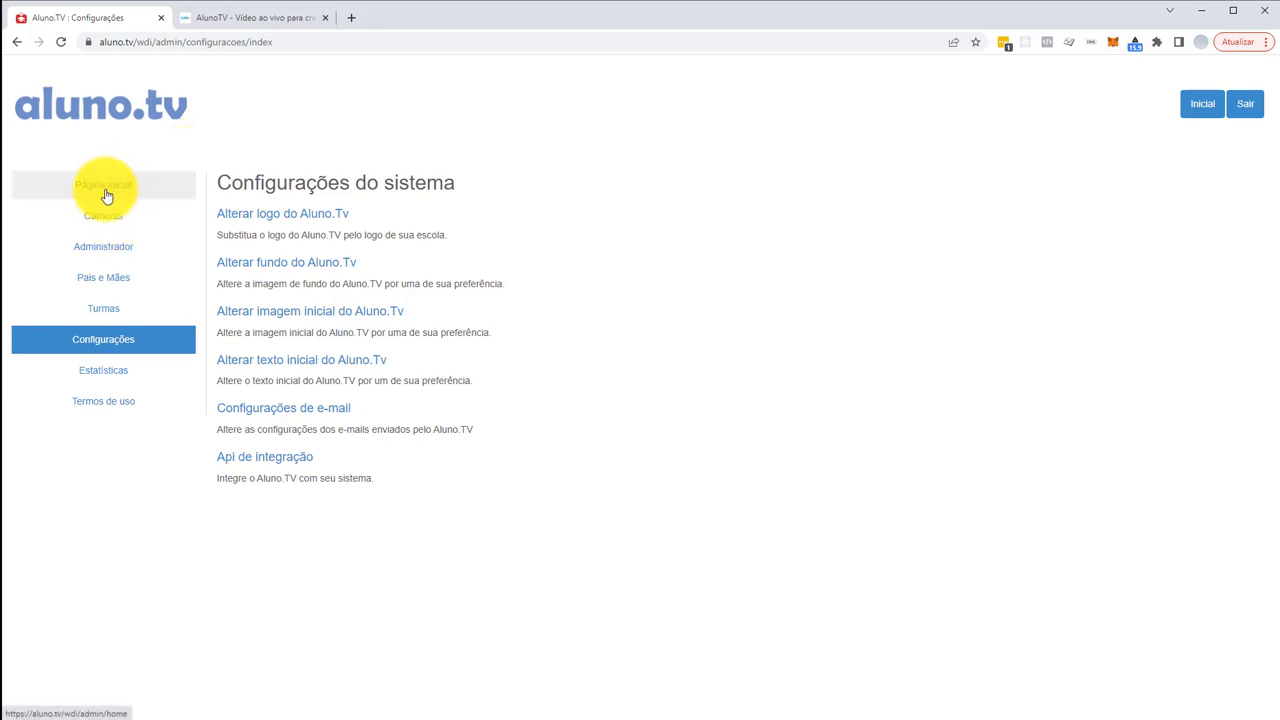
- Review the Câmeras list with its single Mini maternal camera, then open Pais e Mães
left_click(107, 223)
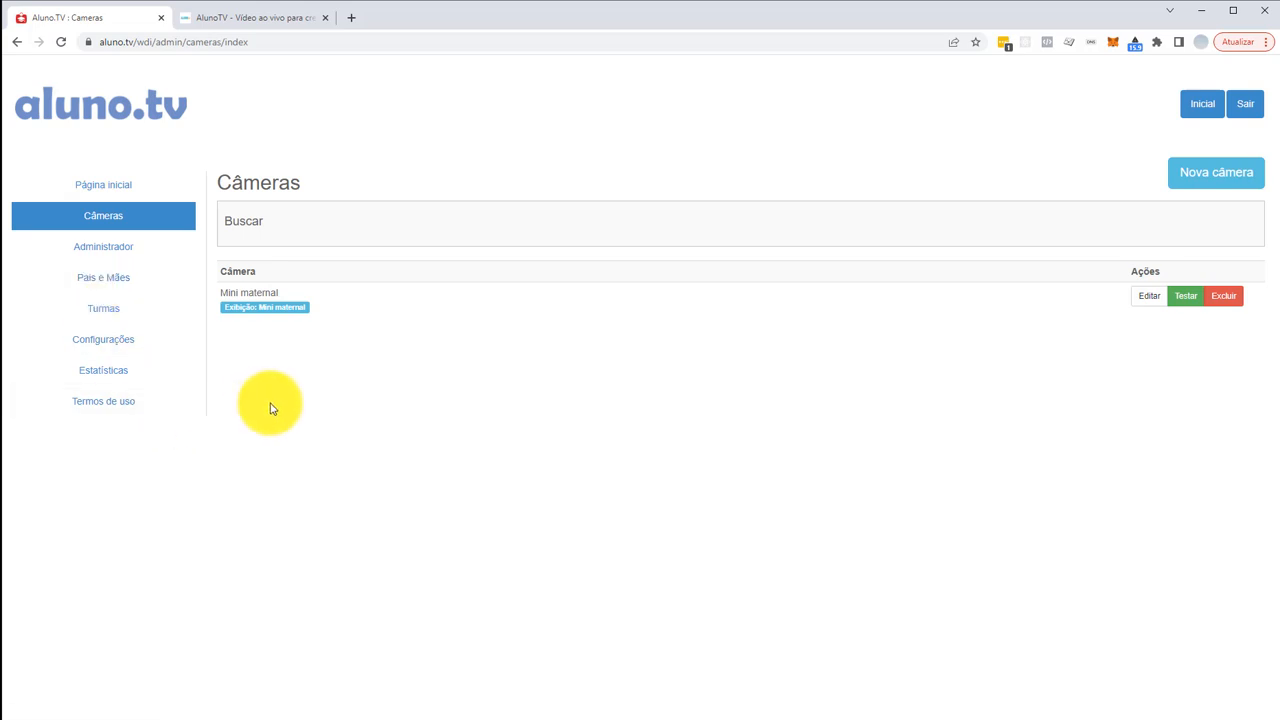
left_click(144, 285)
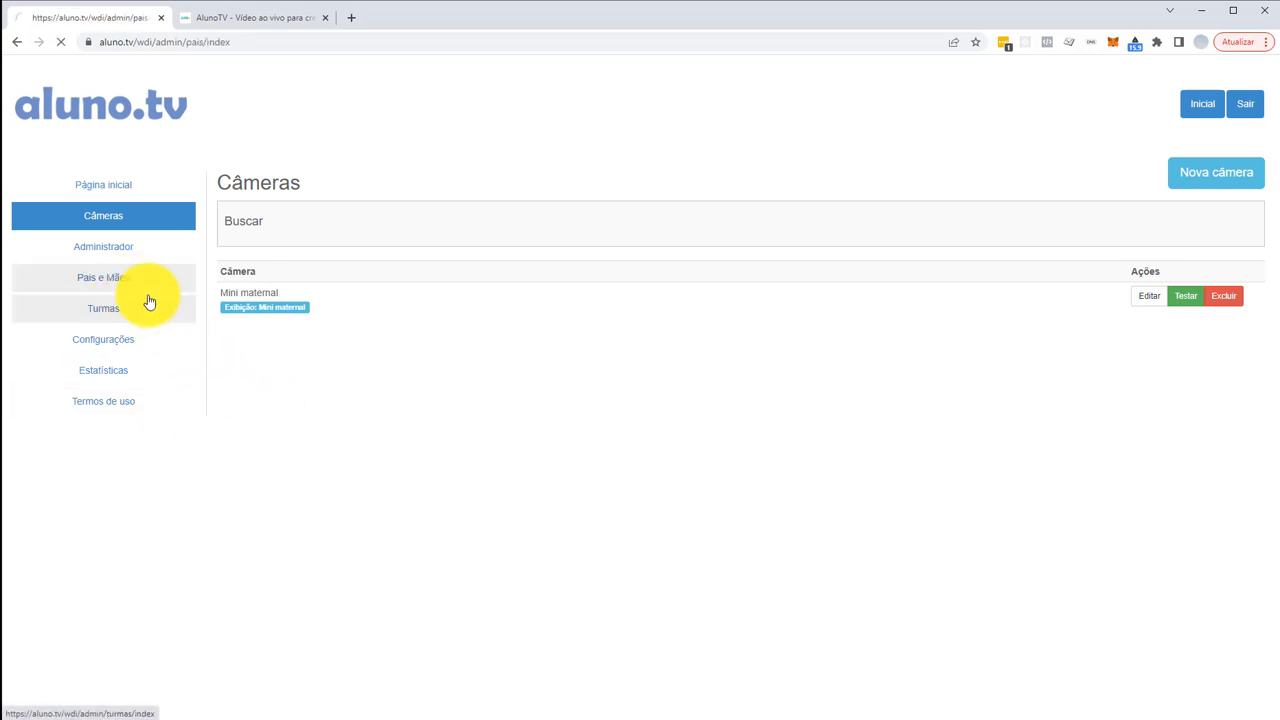